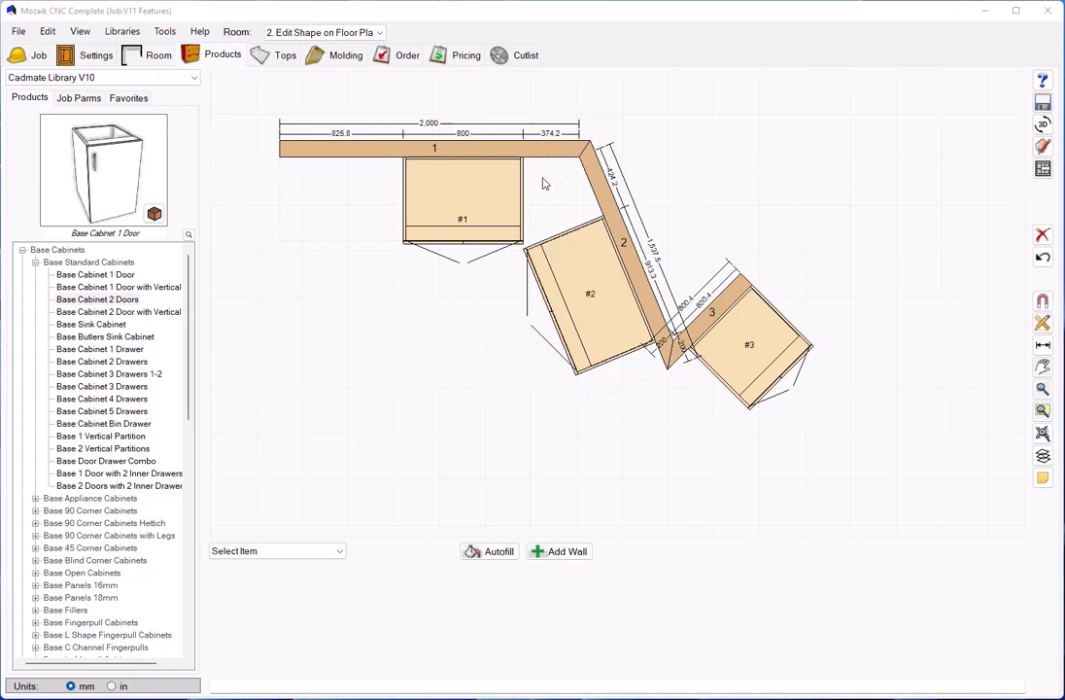
scroll(551, 183, up, 2)
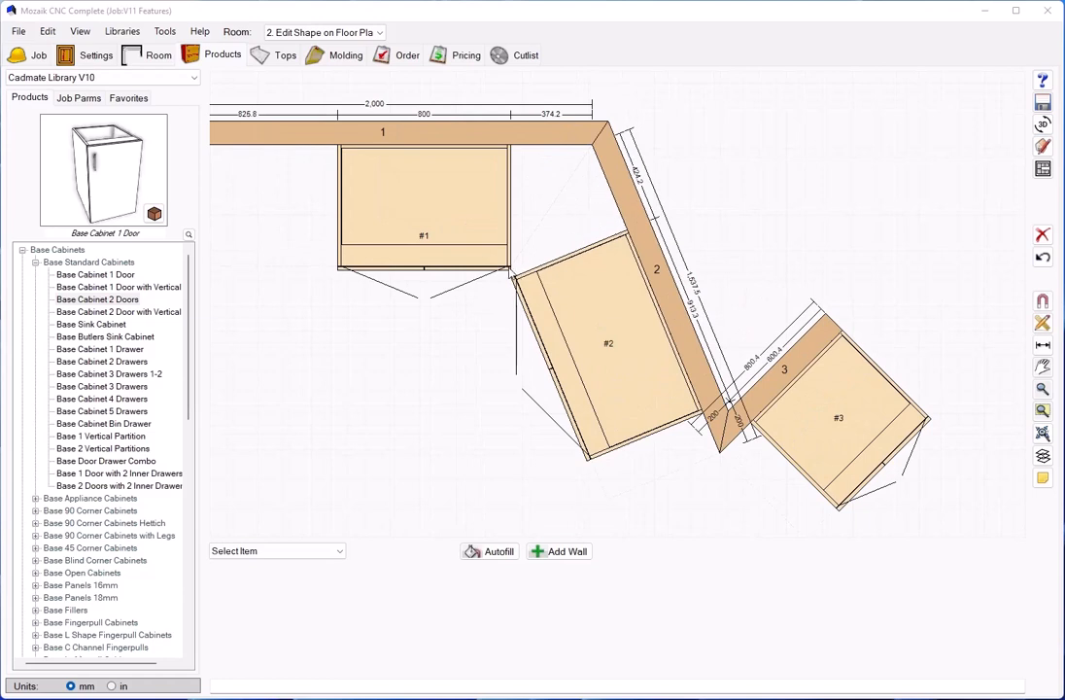
middle_drag(759, 310, 736, 178)
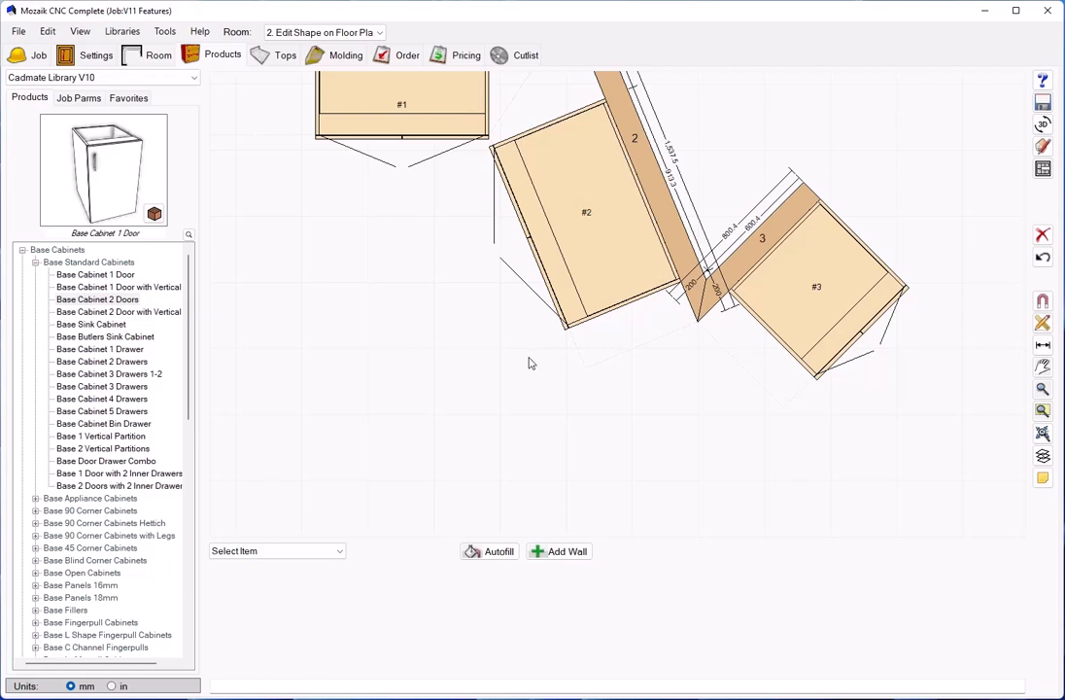
scroll(530, 363, down, 2)
middle_drag(391, 283, 478, 372)
scroll(643, 188, up, 6)
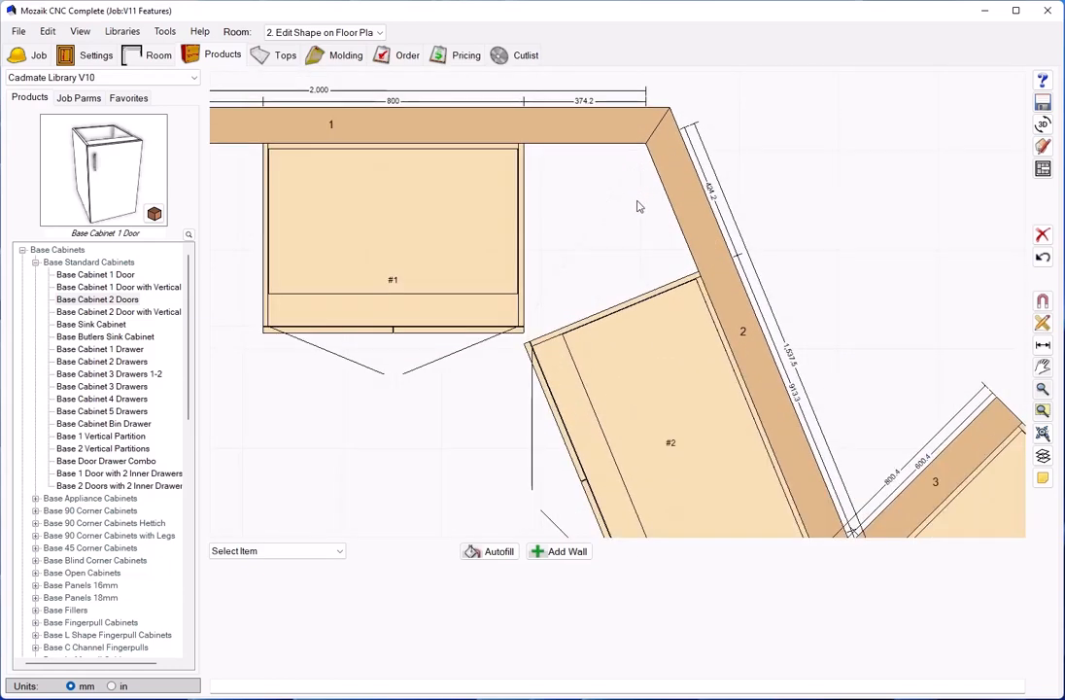
Step: Move cabinet #2 along wall 2 until it sits tight against cabinet #1
click(500, 262)
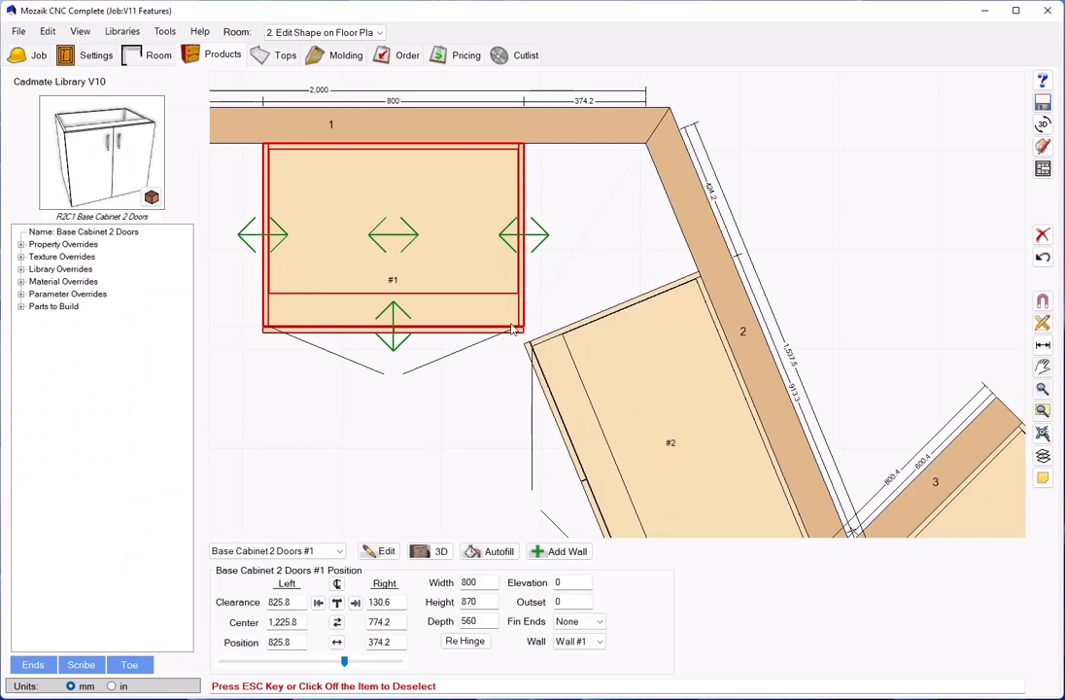
click(585, 347)
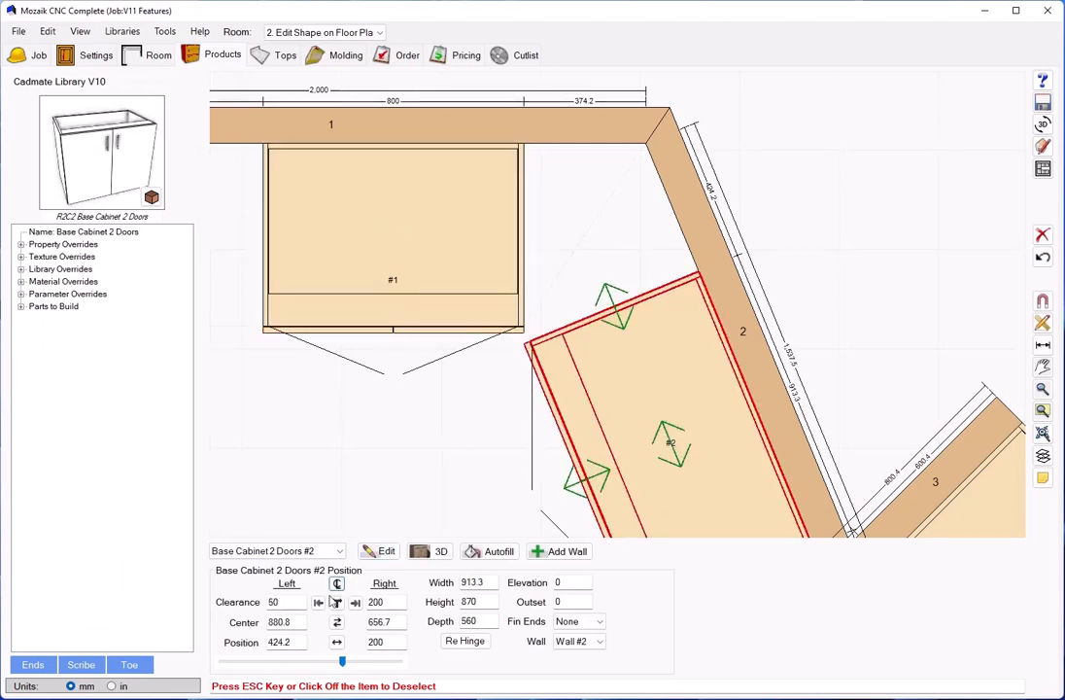
click(318, 602)
scroll(533, 333, up, 3)
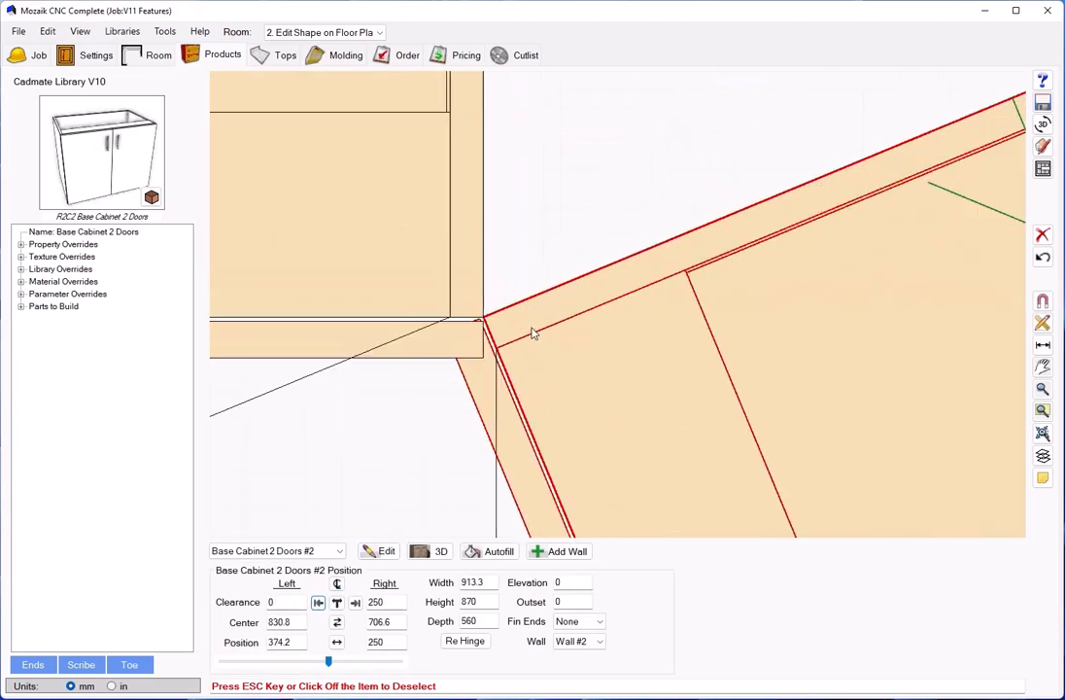
scroll(483, 323, down, 2)
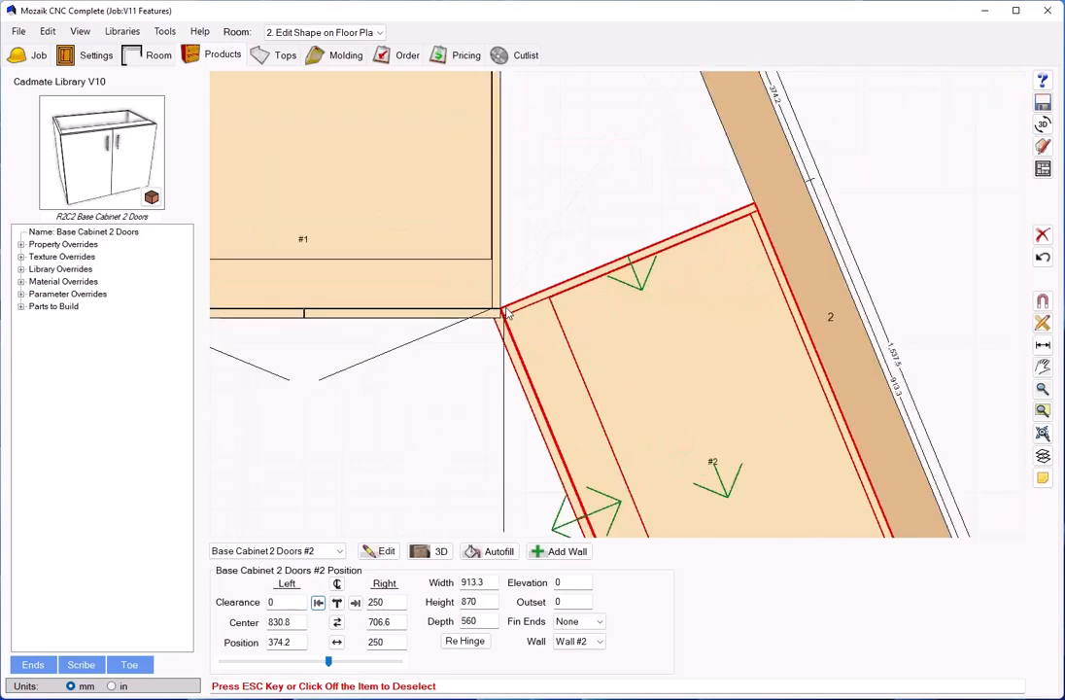
Step: Set the left clearance of cabinet #2 on wall 2 to 50 mm and deselect it
double_click(272, 602)
text(50)
key(Return)
scroll(442, 441, down, 2)
key(Escape)
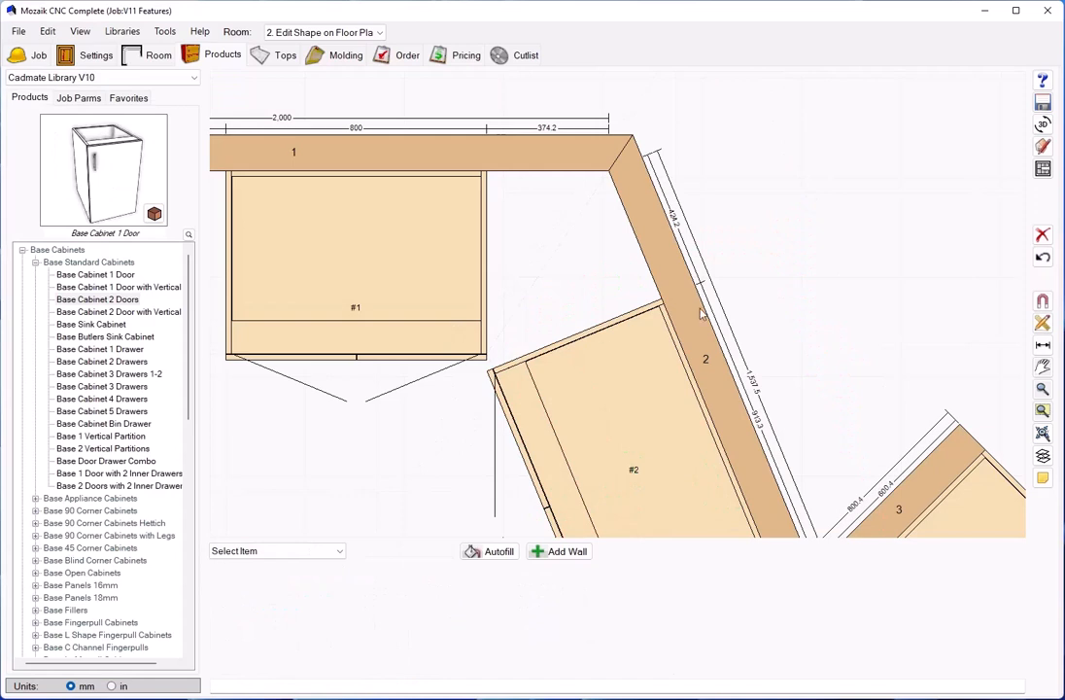
Step: Draw a dimension line about 560 mm long along the right side of cabinet #1, from its front corner to wall 1
click(1042, 322)
click(490, 351)
click(491, 185)
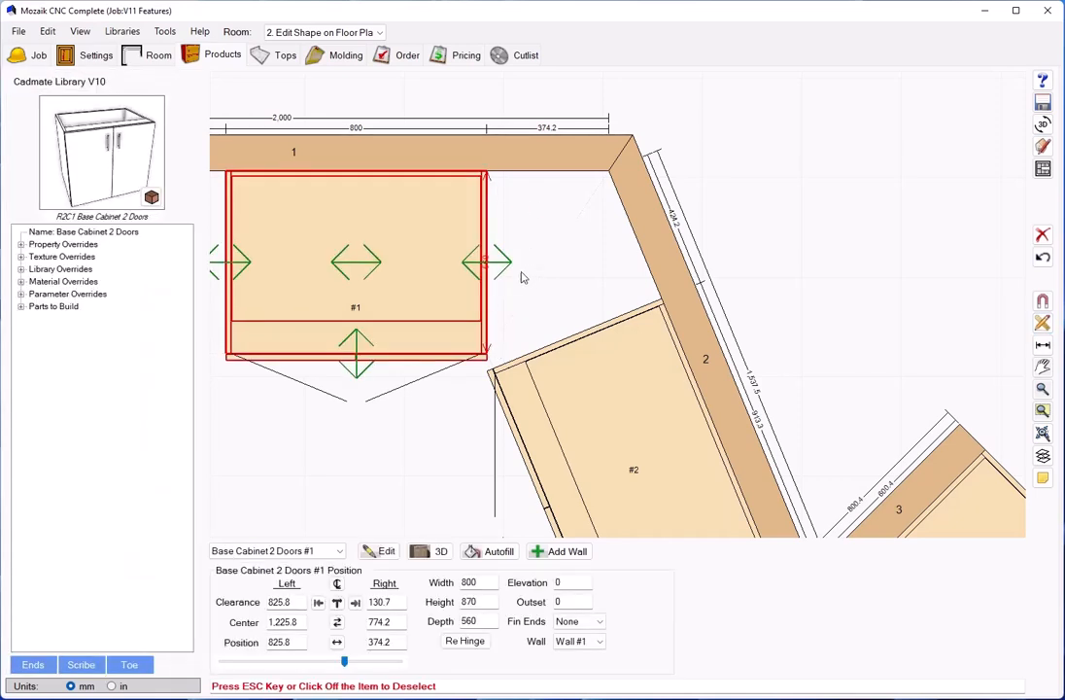
click(455, 414)
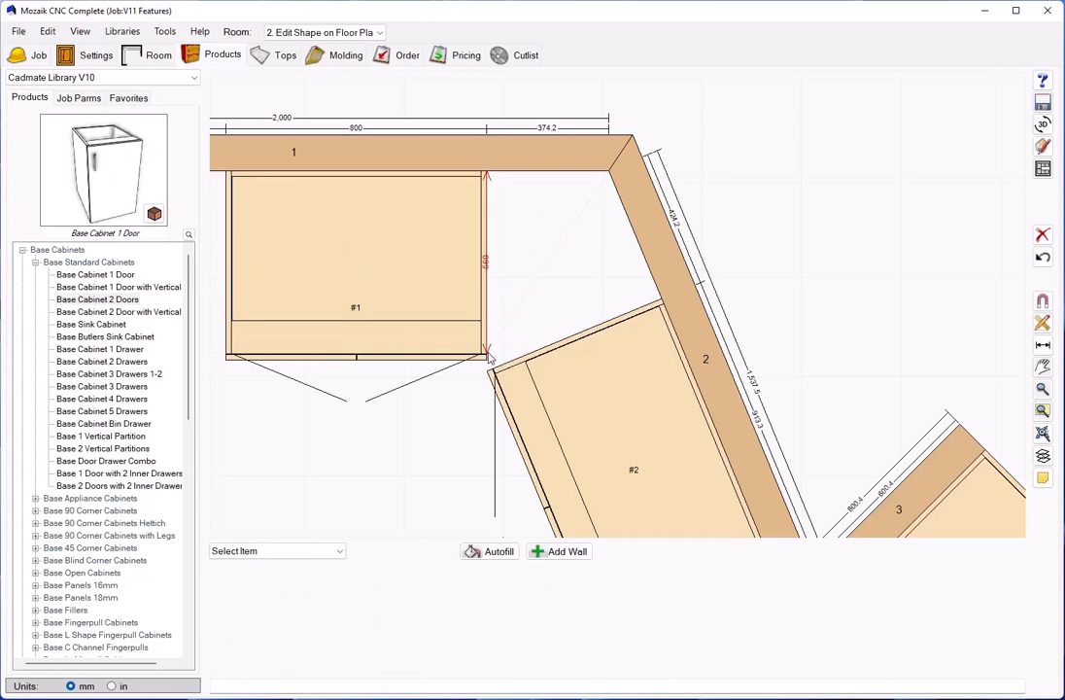
Step: Increase the right clearance of cabinet #1 on wall 1 by 50 mm
click(361, 259)
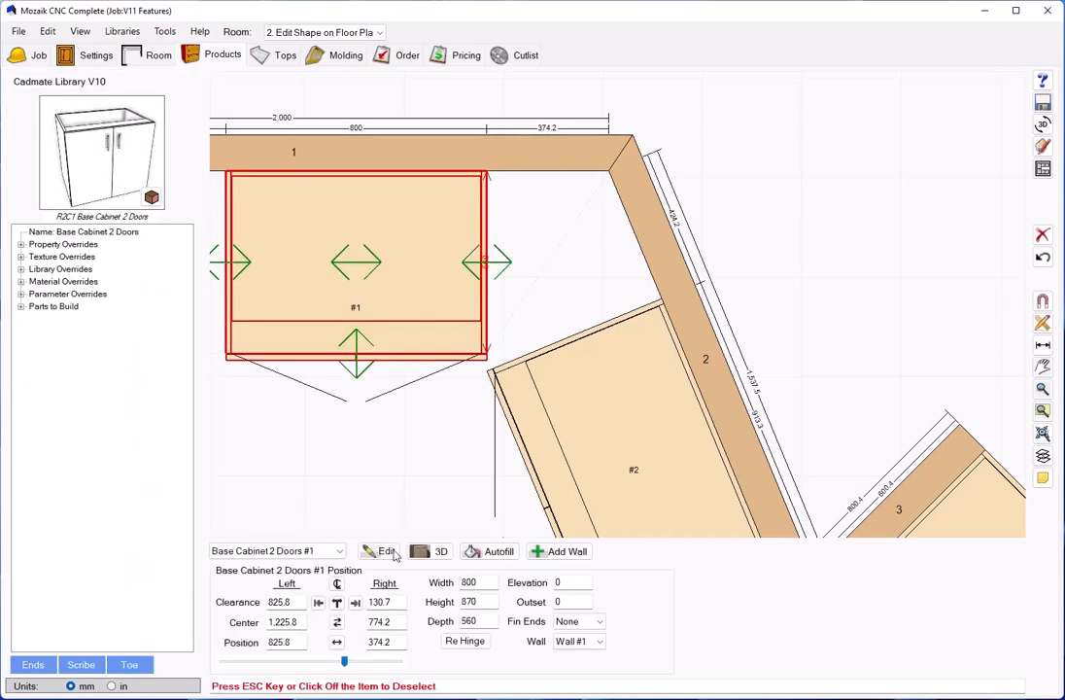
click(400, 602)
text(+50)
key(Return)
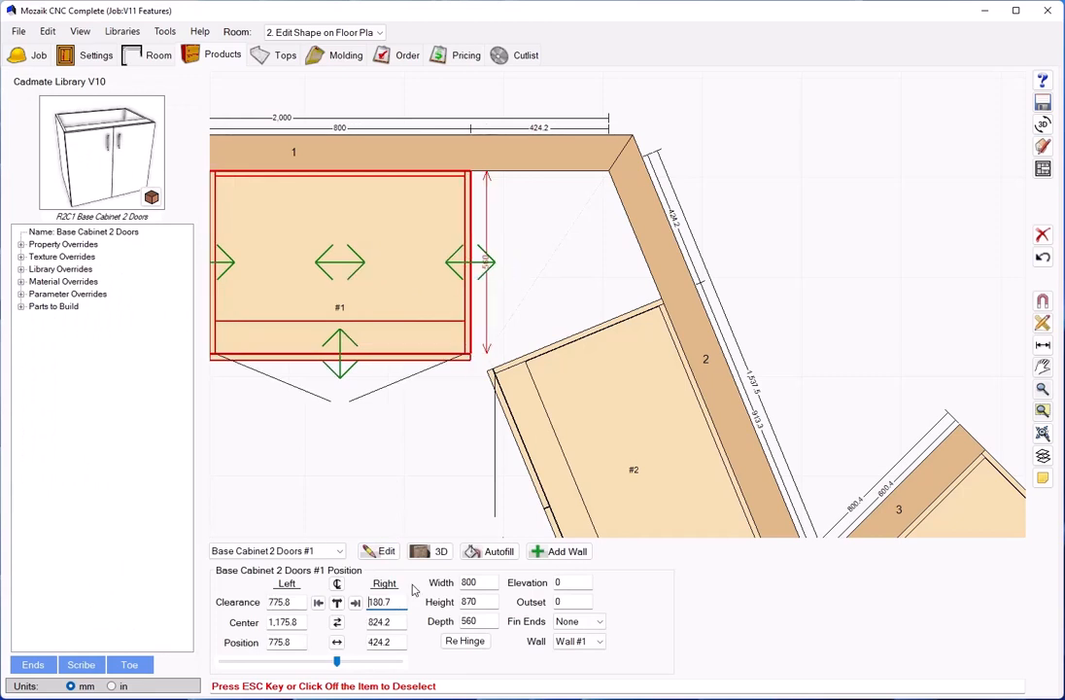
click(436, 456)
scroll(487, 373, up, 3)
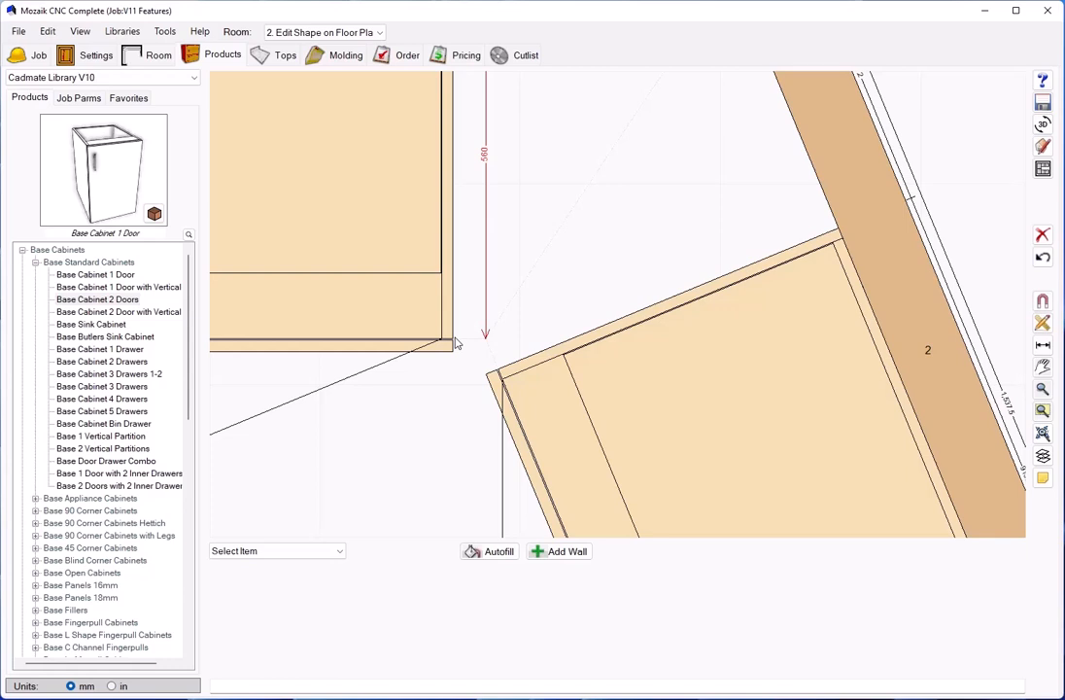
scroll(429, 437, down, 3)
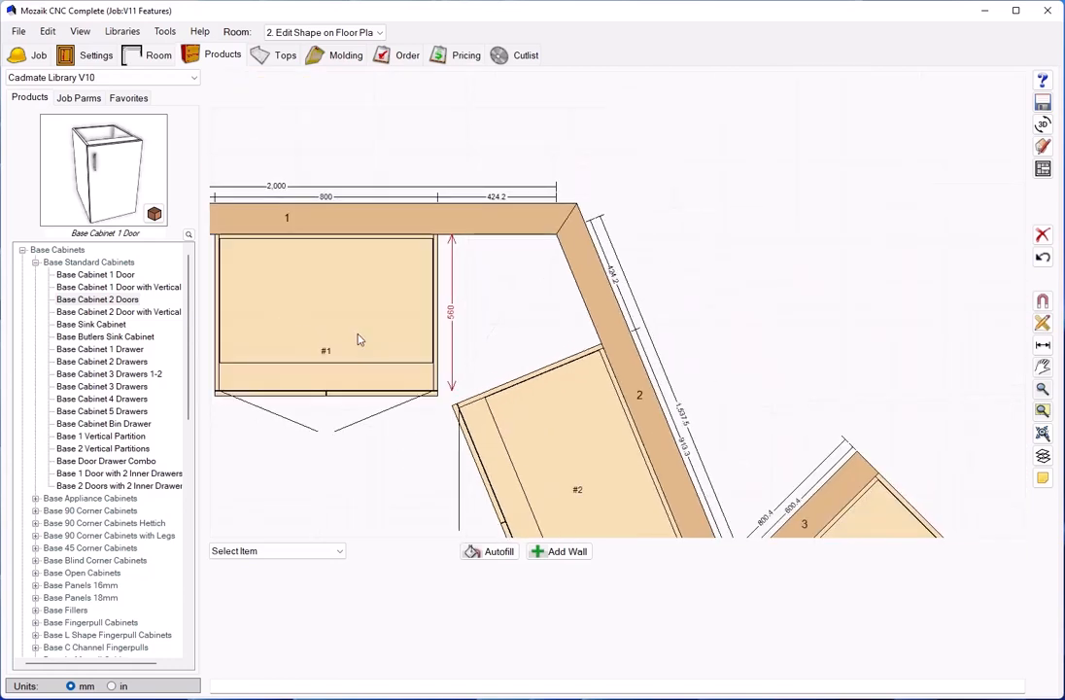
Step: Copy cabinet #1 and paste the copy into the corner gap beside it on wall 1
right_click(361, 321)
click(390, 344)
right_click(467, 297)
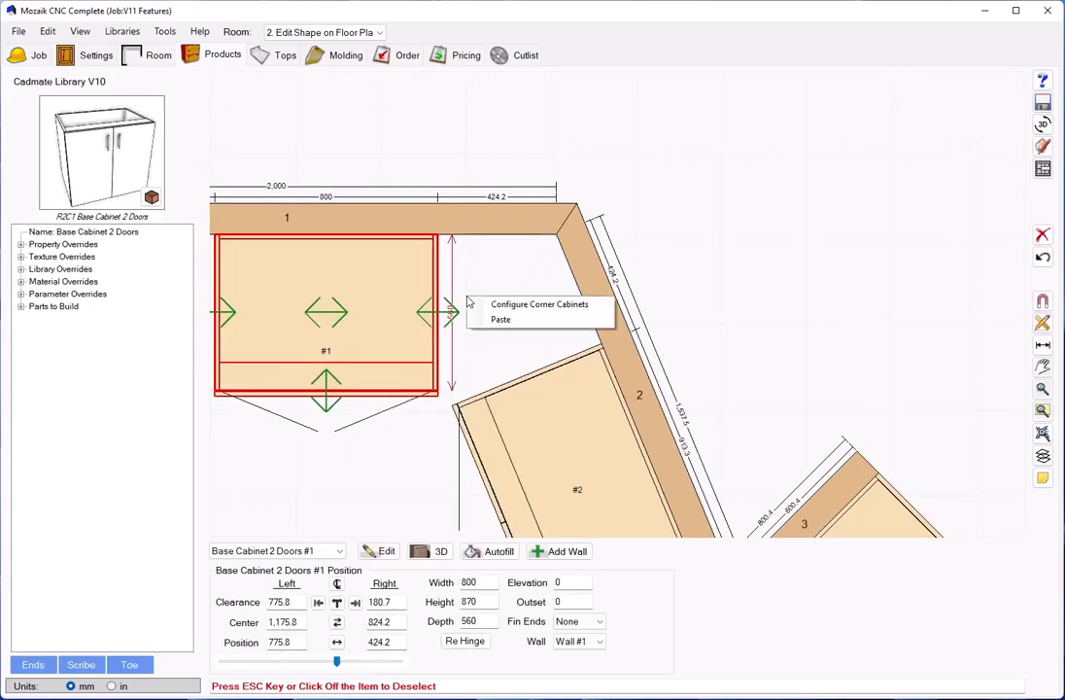
click(501, 319)
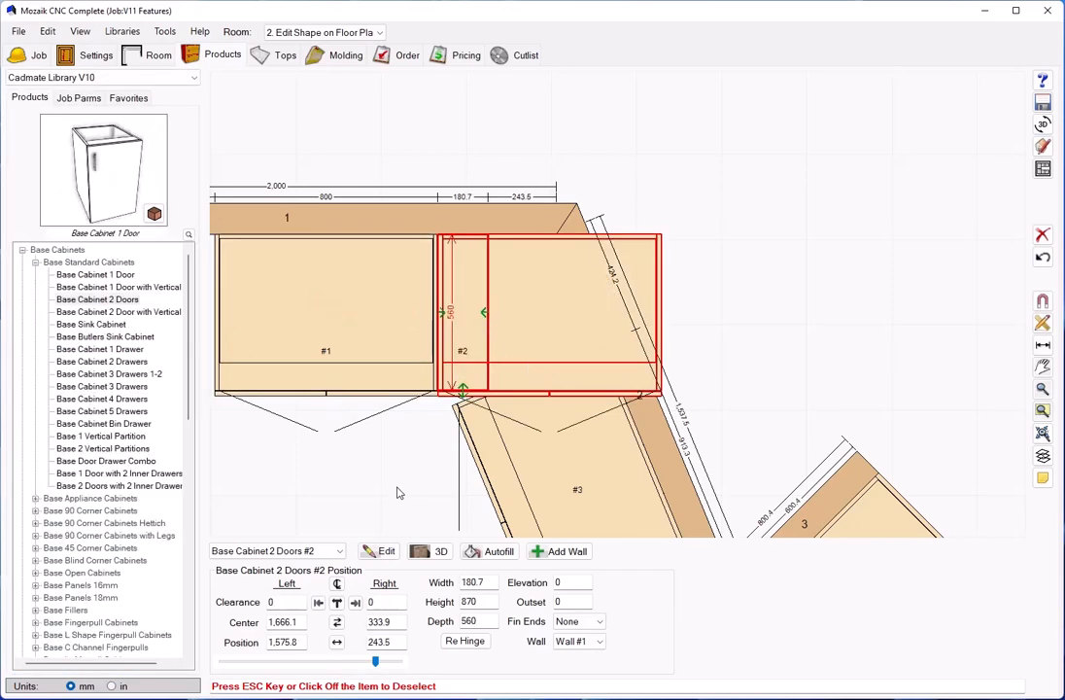
click(397, 492)
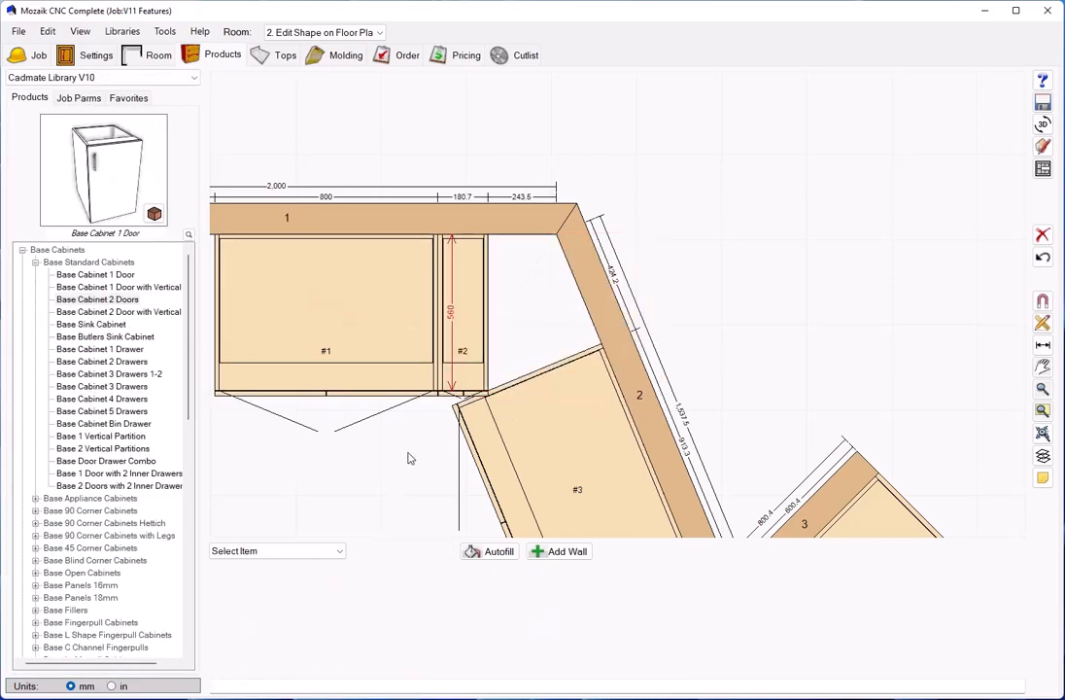
Step: Edit the pasted cabinet's shape on the floor plan, moving its back-right point to the wall corner and a new split point to cabinet #3's back corner
right_click(473, 312)
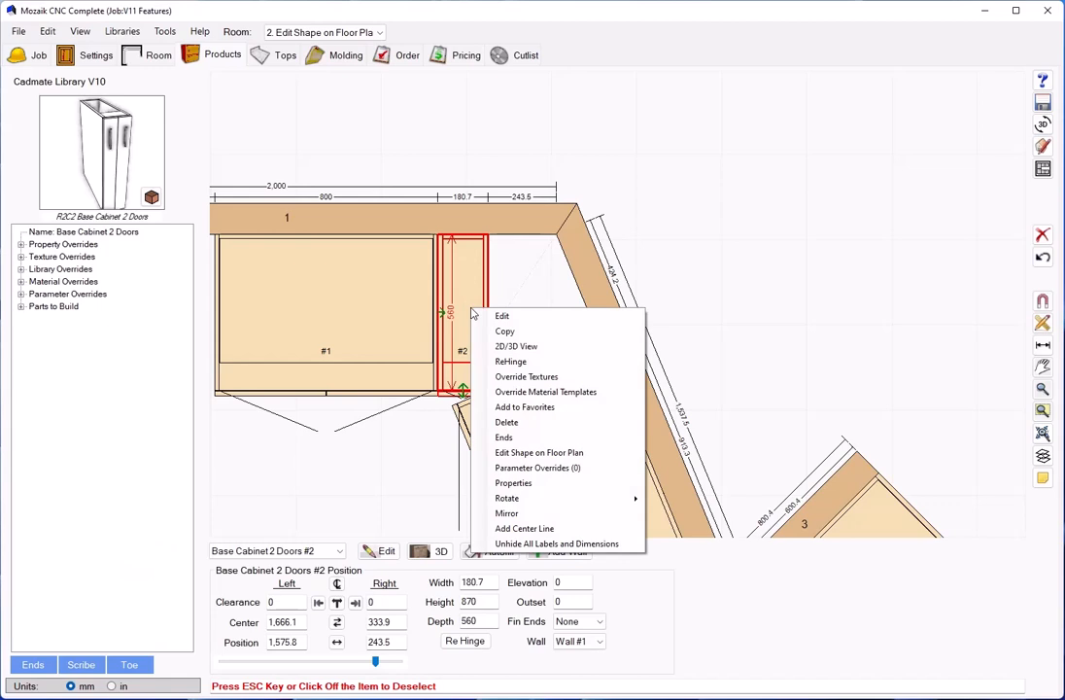
click(575, 453)
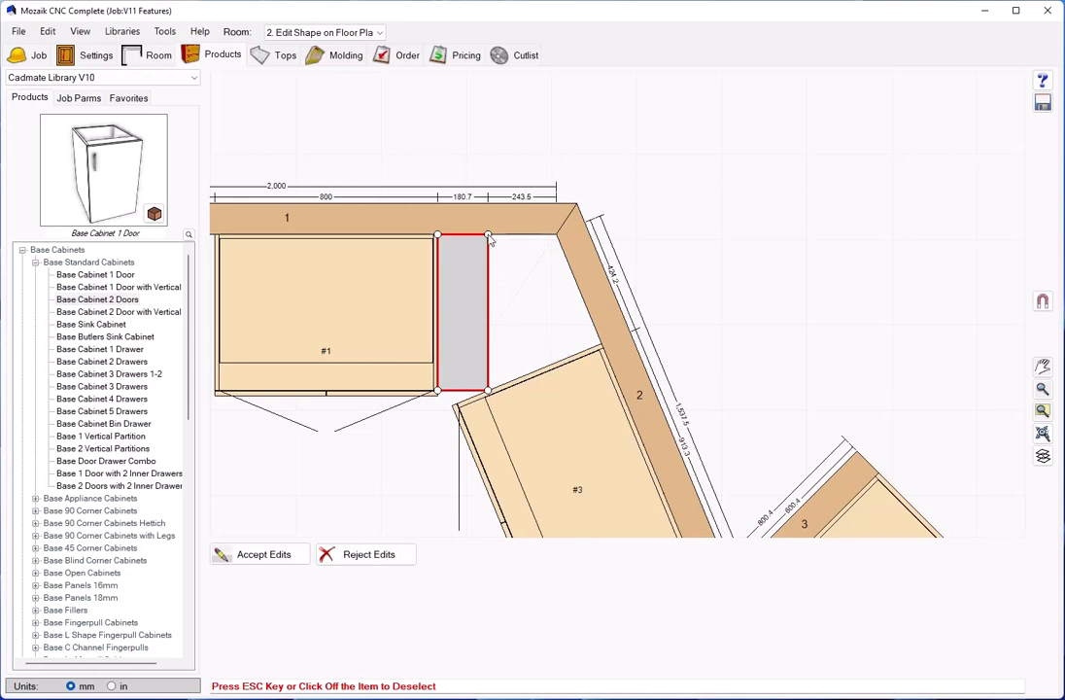
drag(488, 236, 556, 239)
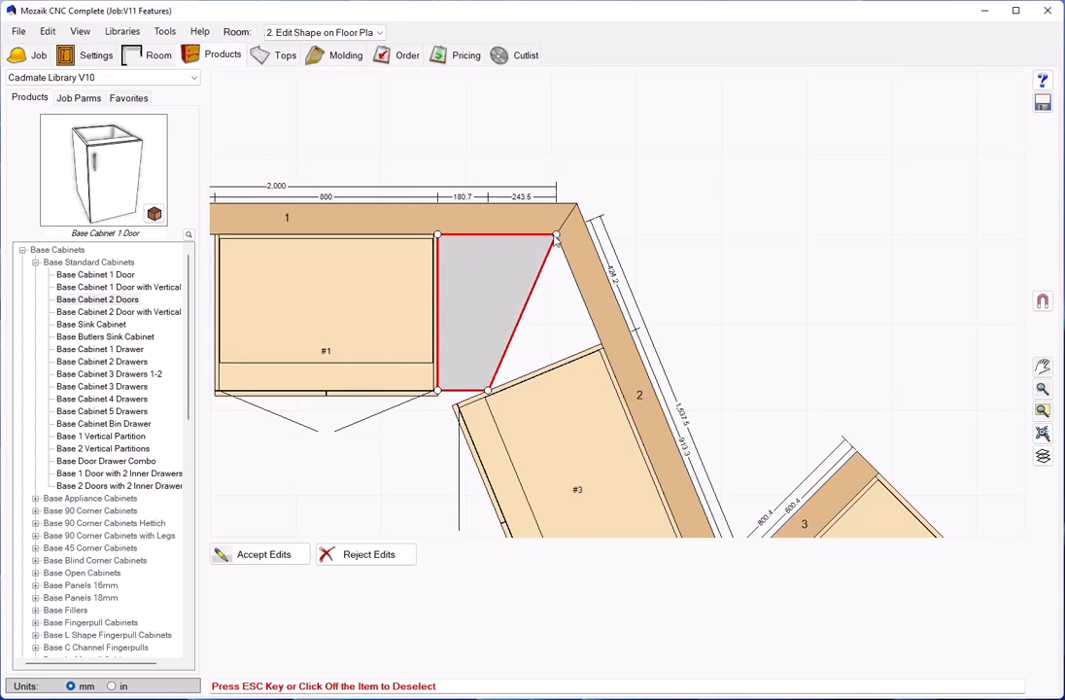
right_click(526, 313)
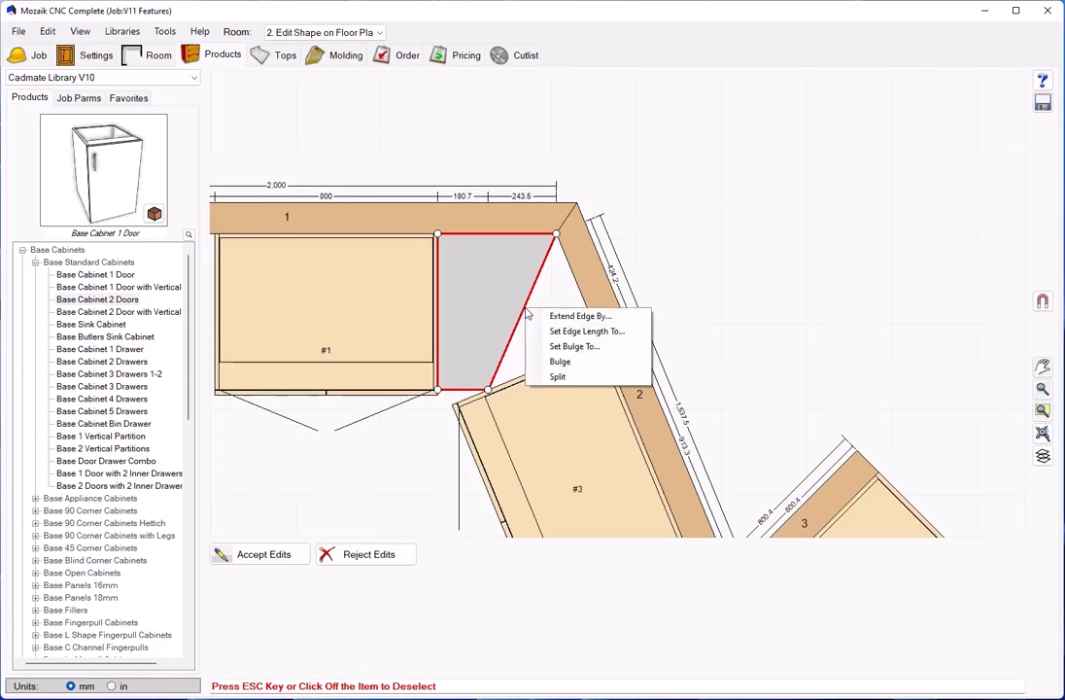
click(559, 376)
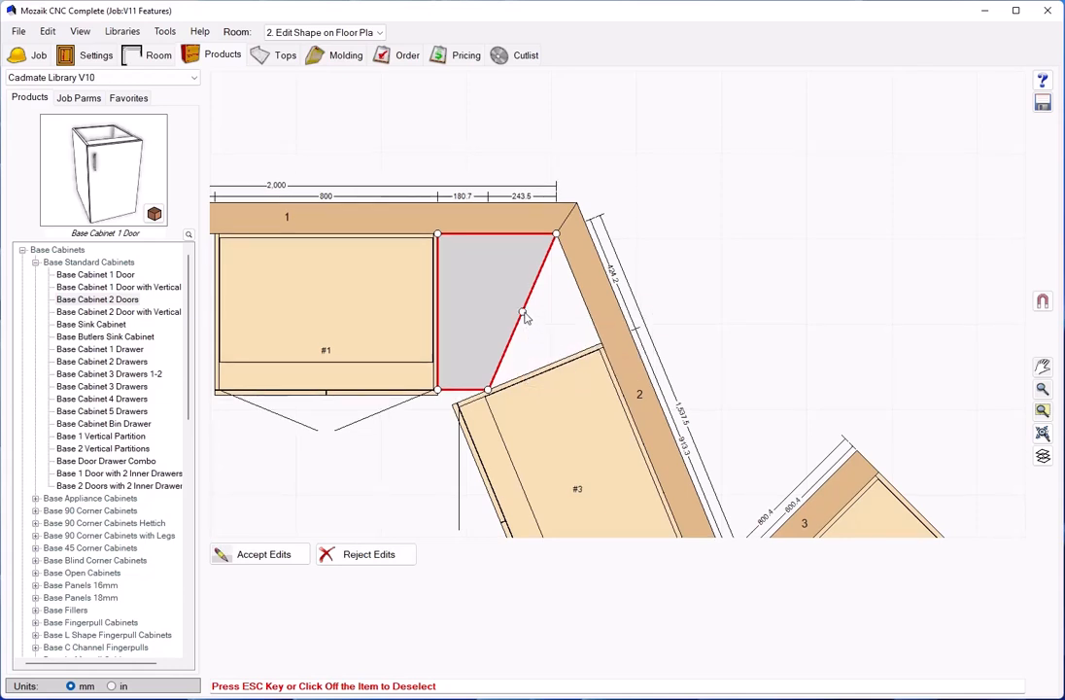
drag(525, 315, 600, 343)
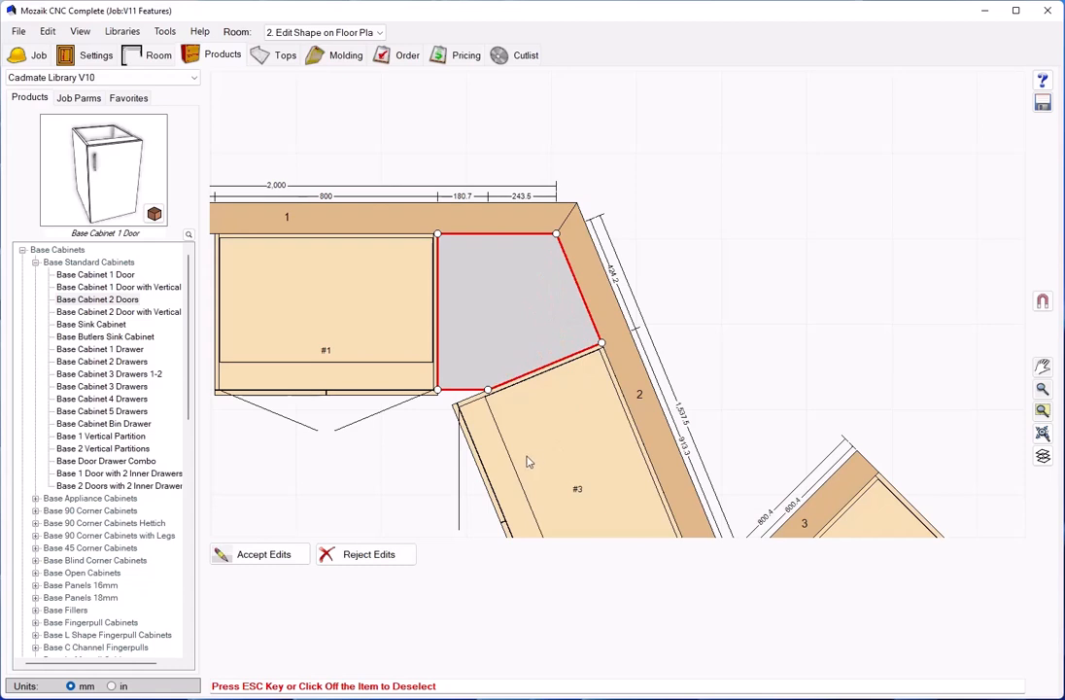
Step: Move the front-right point to cabinet #3's carcass front corner, split the front edge into two about 50 mm legs, and accept the edits
scroll(442, 397, up, 4)
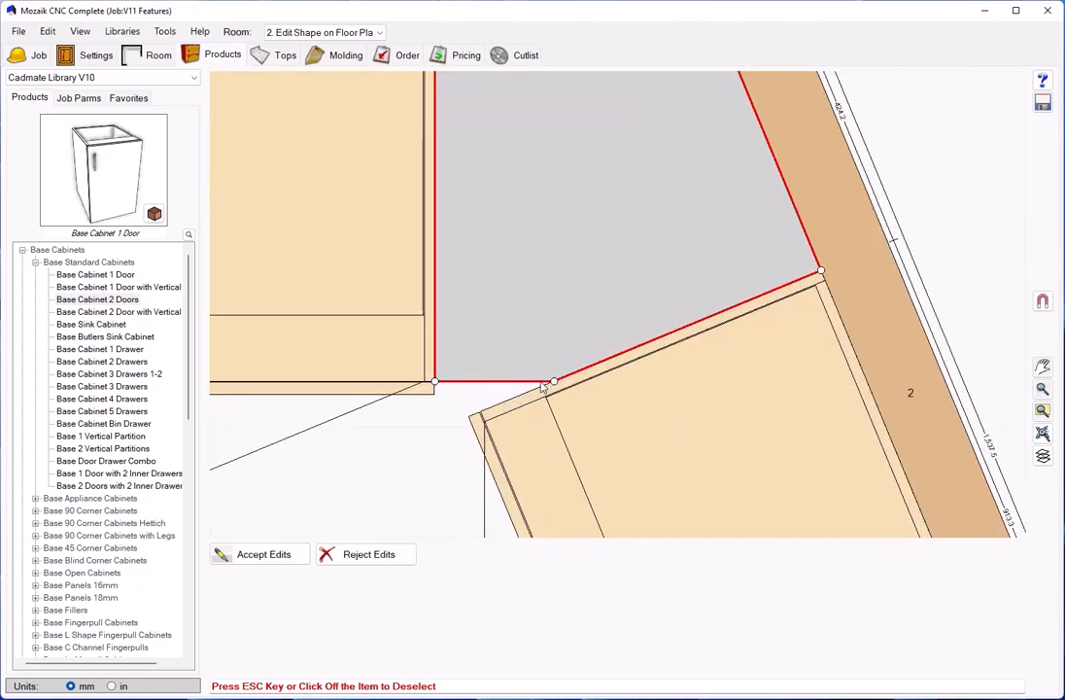
drag(553, 381, 483, 413)
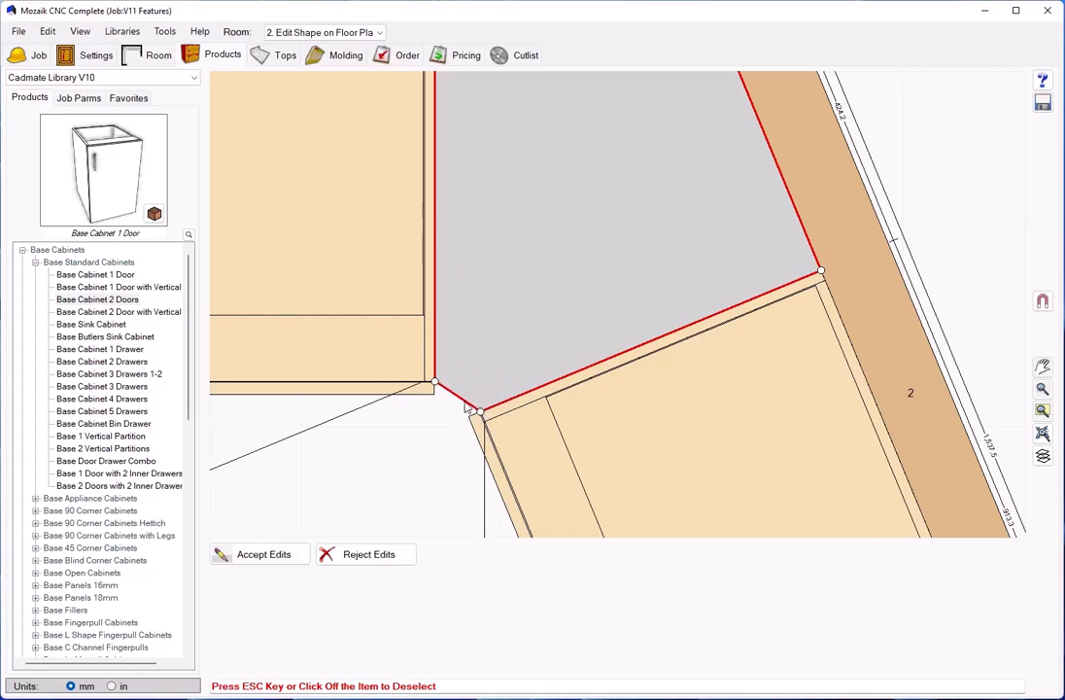
right_click(462, 406)
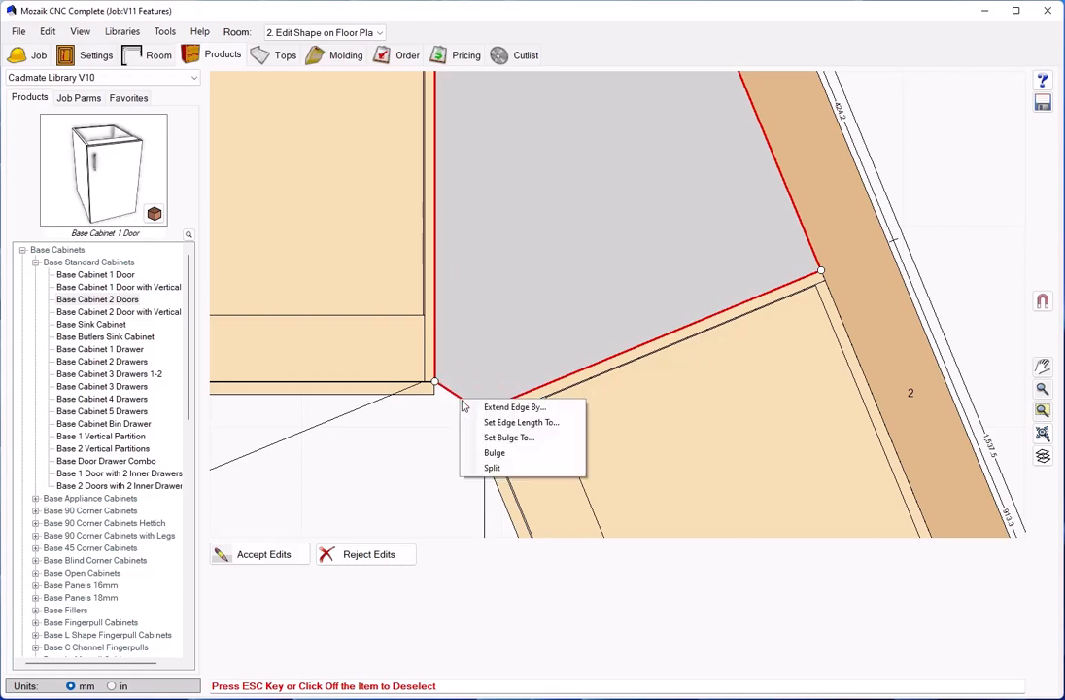
click(494, 467)
mouse_move(461, 403)
mouse_down()
mouse_move(479, 361)
mouse_move(469, 383)
mouse_up()
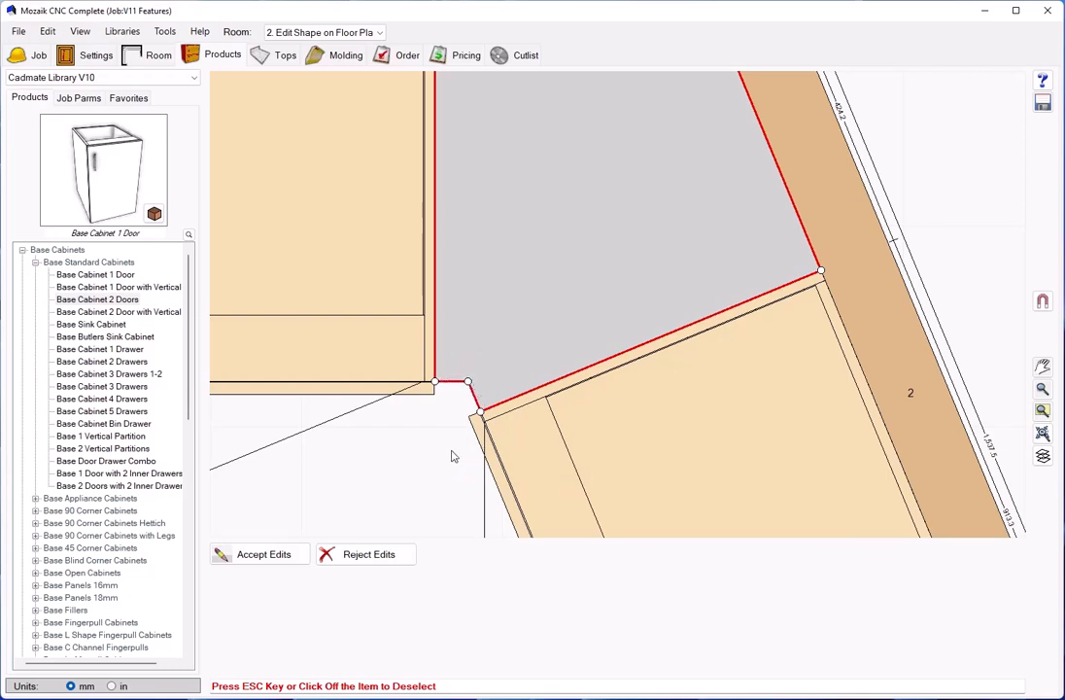
scroll(434, 477, down, 2)
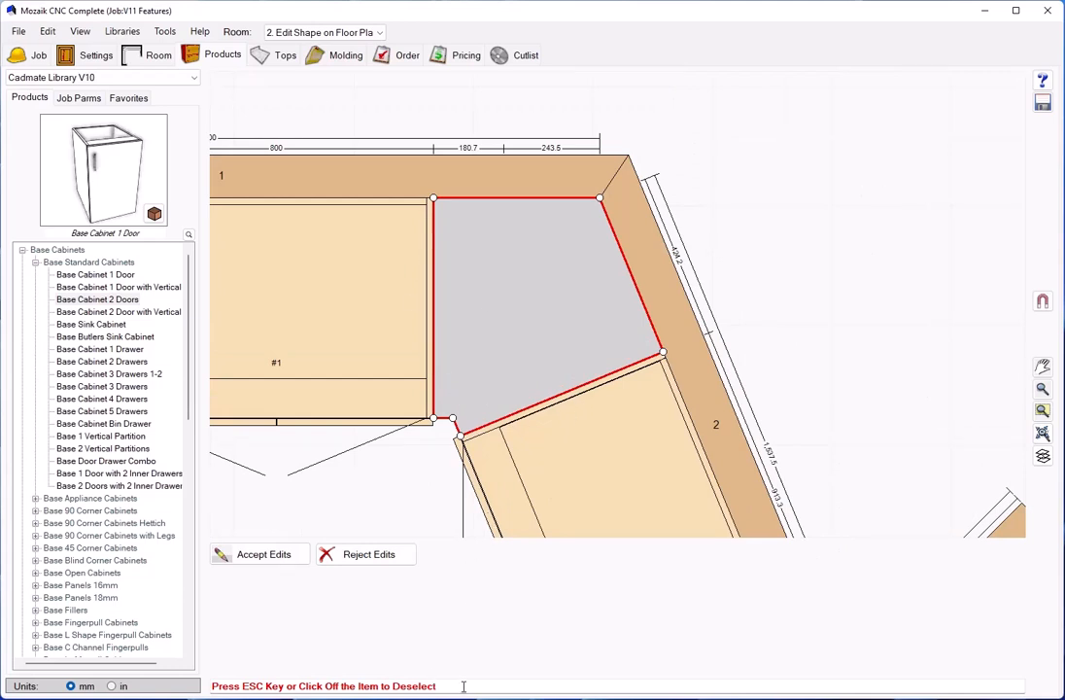
click(278, 555)
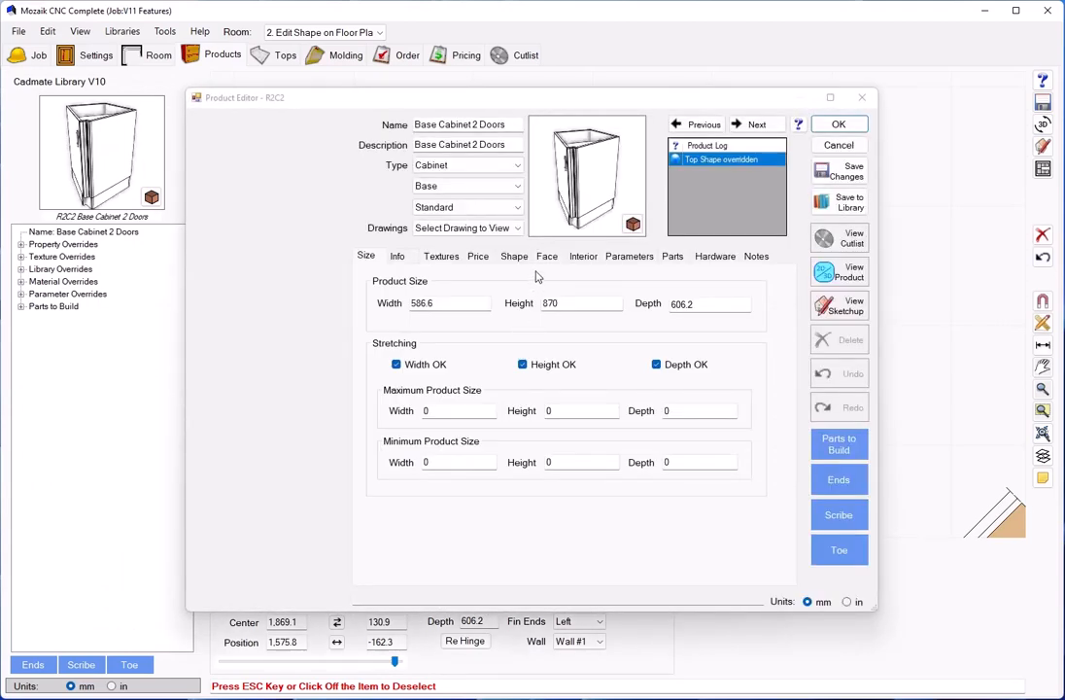
Step: Set the side type of the corner cabinet's angled 50 mm front edge to Right Face
click(515, 258)
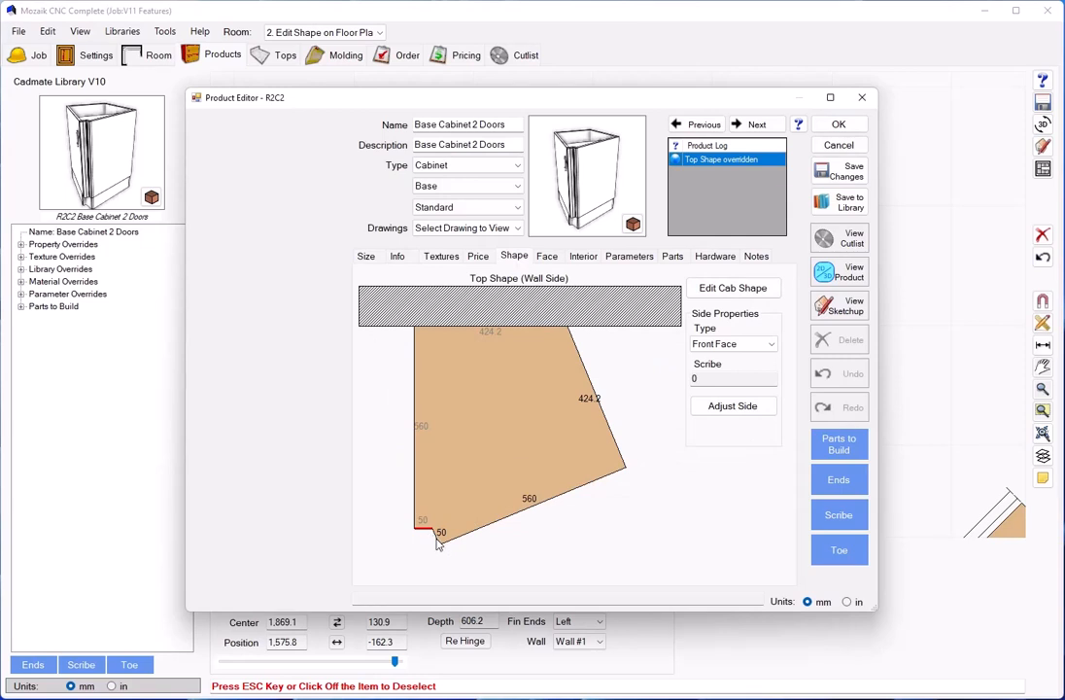
click(437, 541)
click(723, 347)
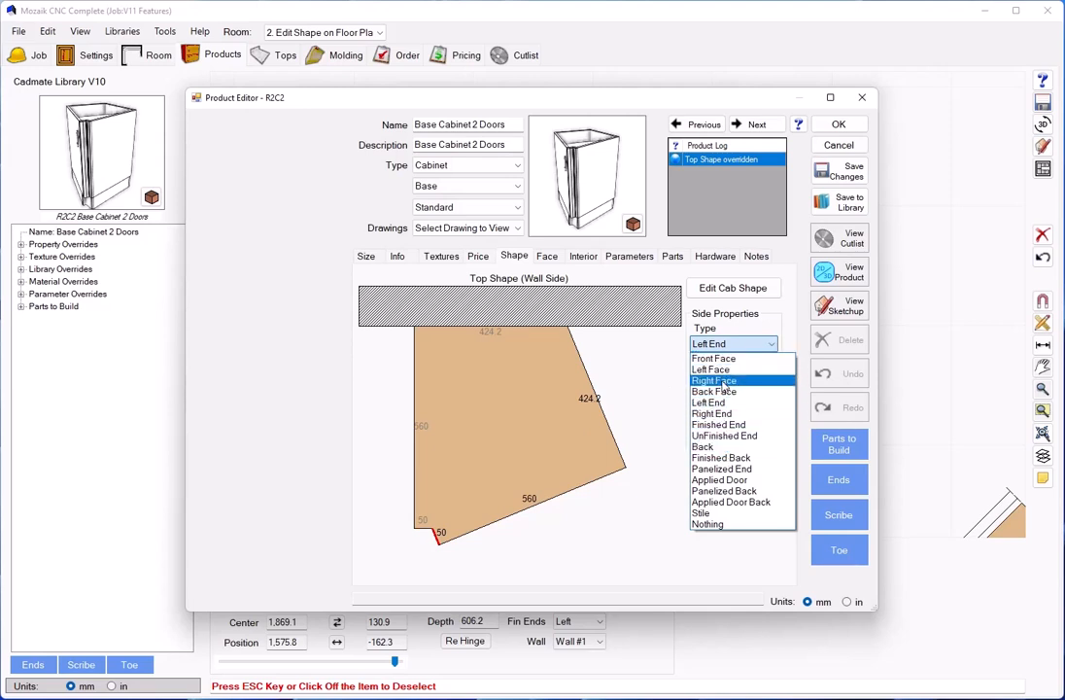
click(717, 380)
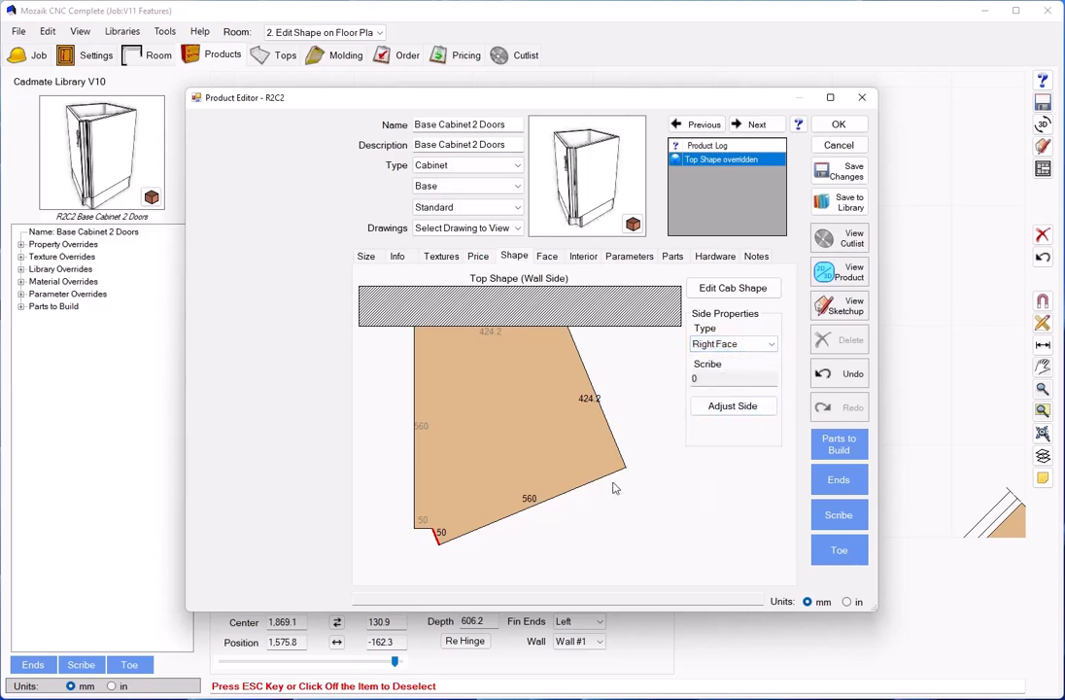
Step: Change the opening type on the corner cabinet's front face to Panel
click(546, 256)
click(528, 408)
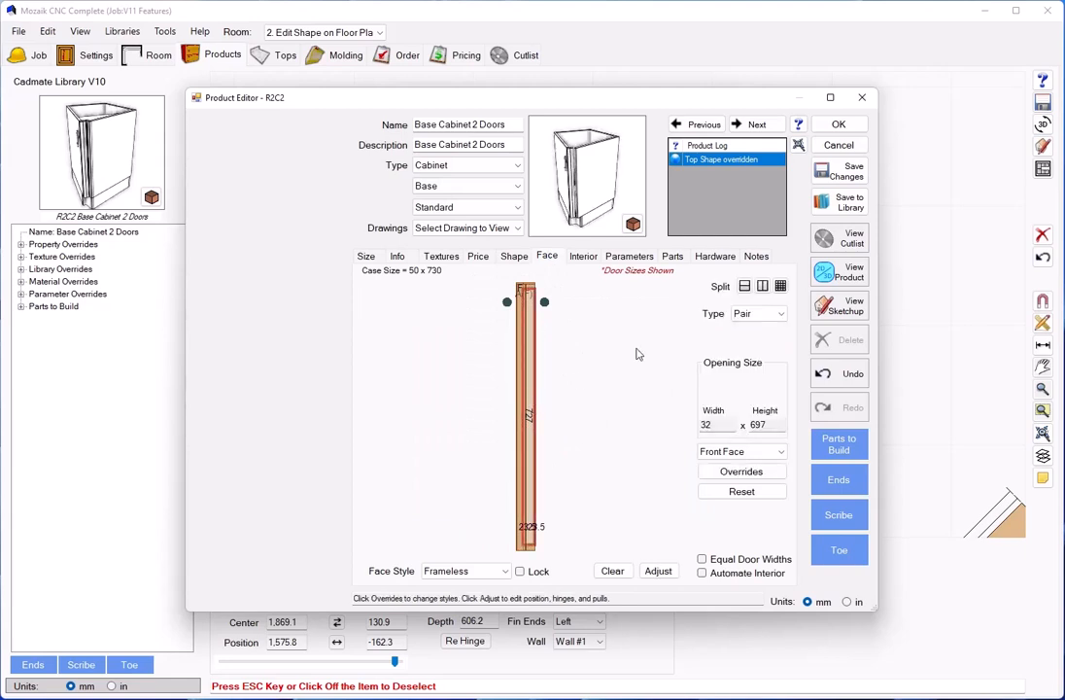
click(758, 312)
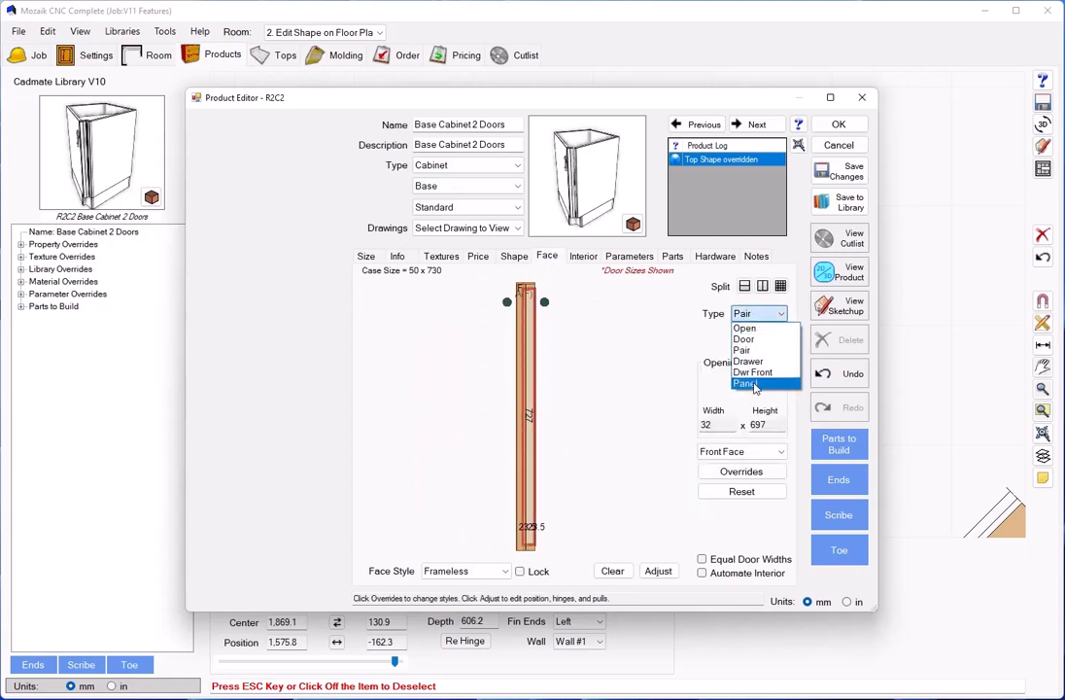
click(747, 383)
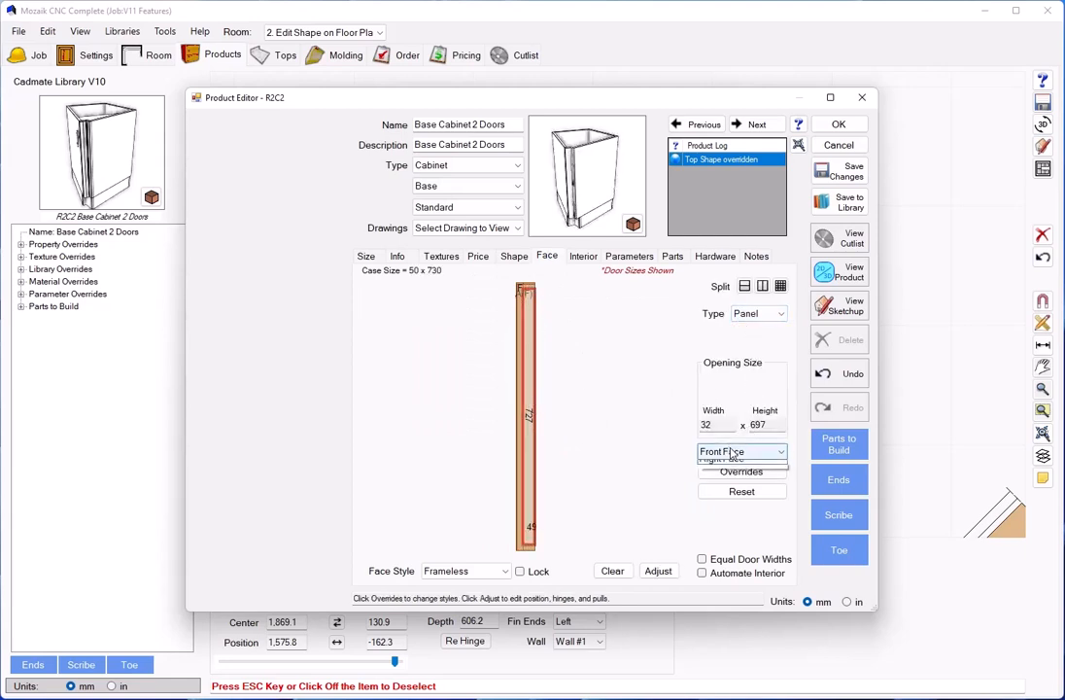
Step: Change the opening type on the corner cabinet's right face to Panel
click(758, 451)
click(721, 475)
click(527, 379)
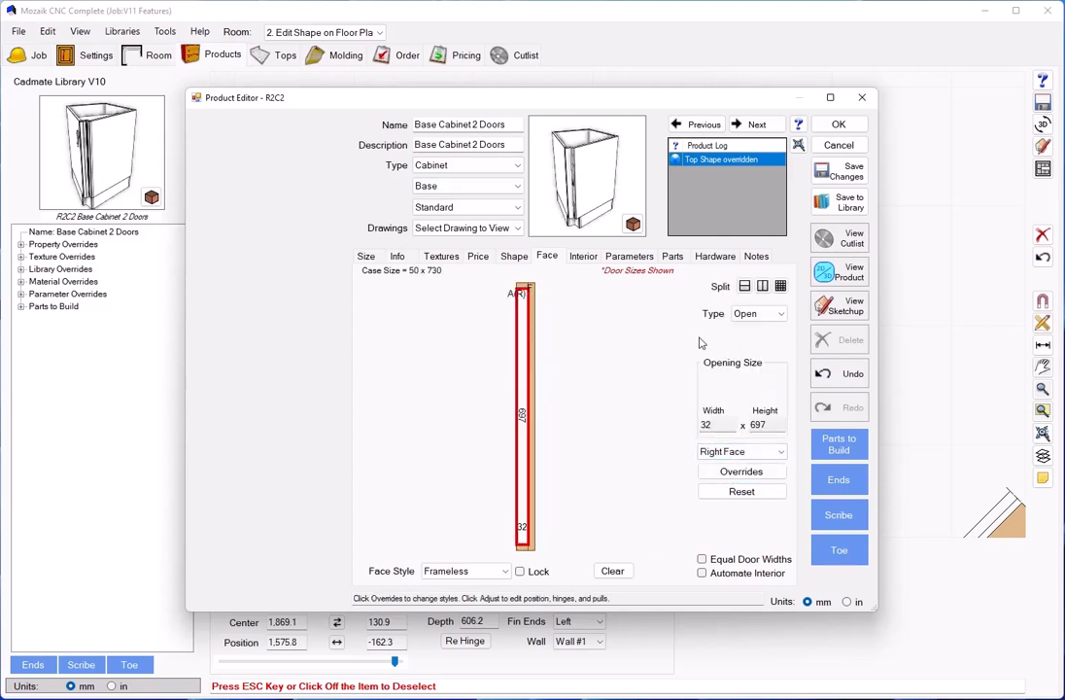
click(758, 312)
click(763, 387)
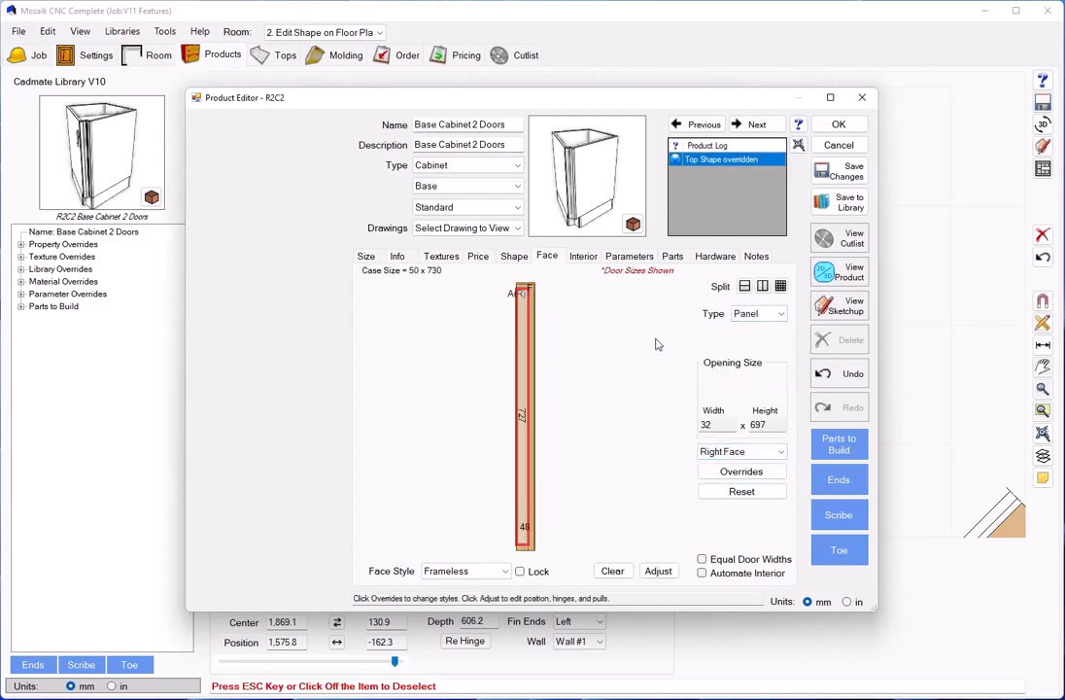
Step: Inspect the corner cabinet in a filled perspective view, checking its angled front panels and open top from several sides
click(847, 273)
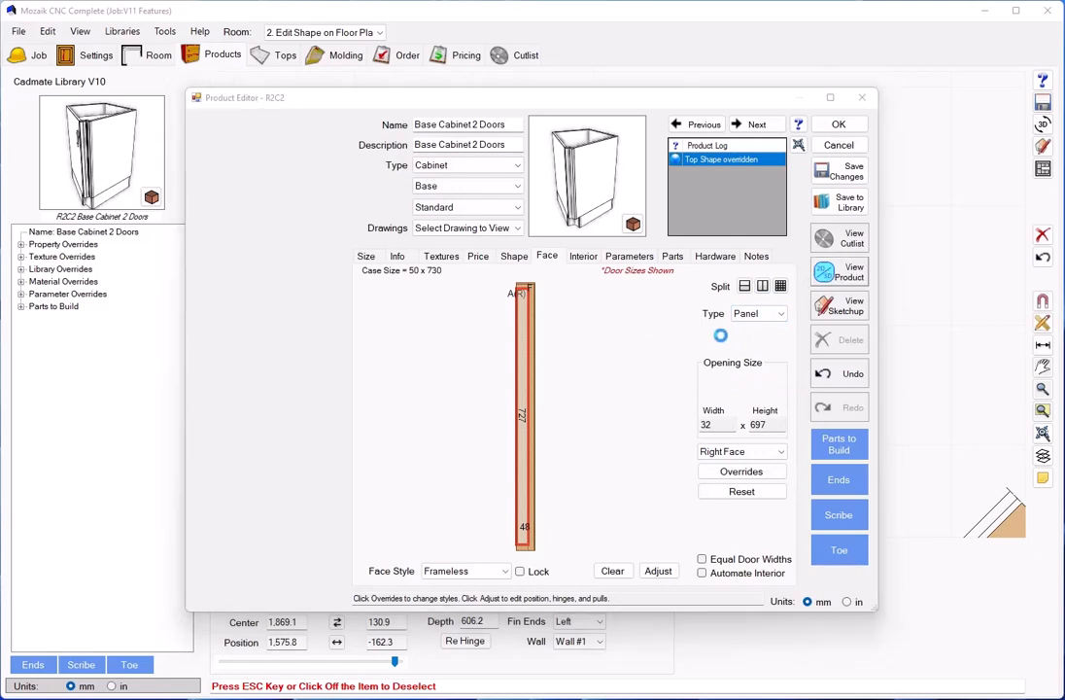
click(568, 125)
click(556, 182)
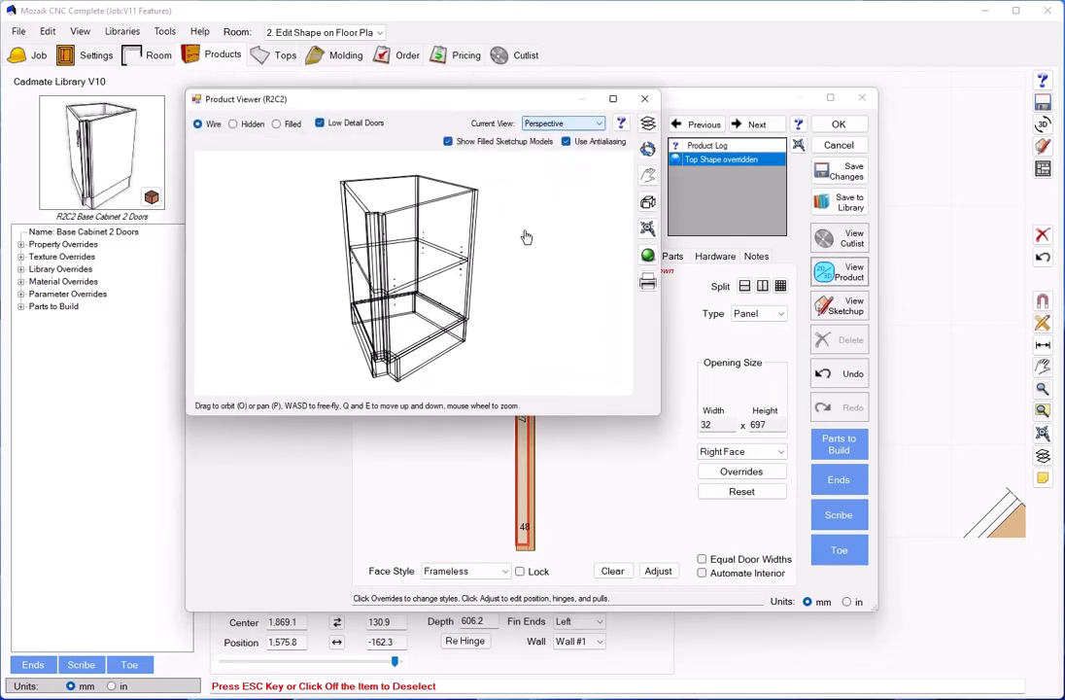
click(276, 127)
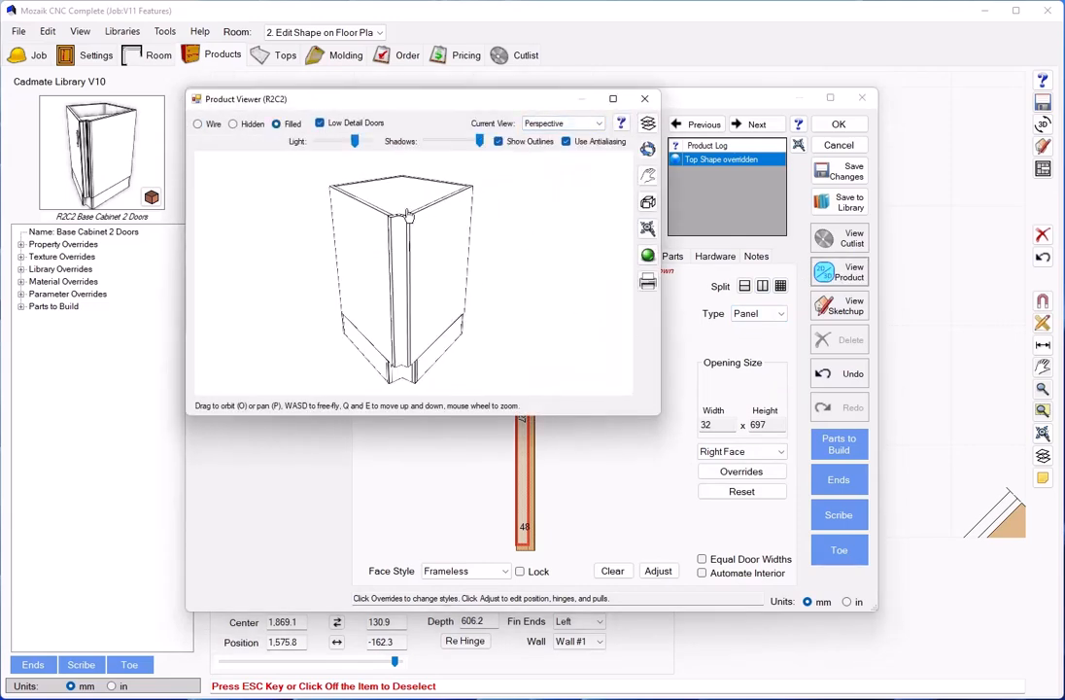
drag(410, 229, 454, 254)
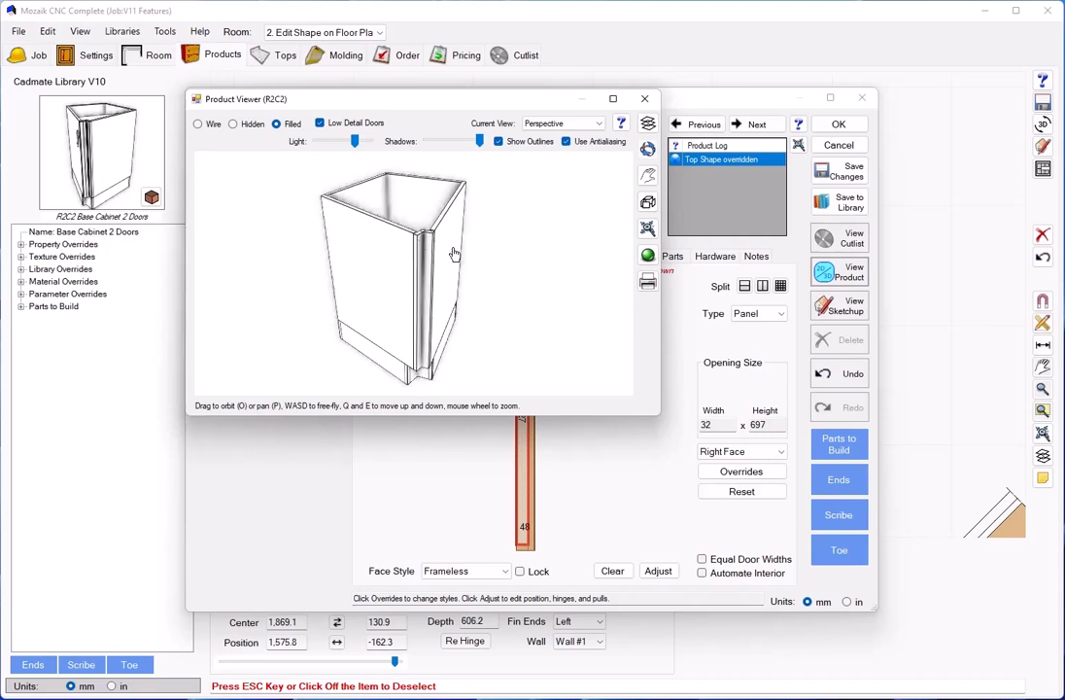
mouse_move(470, 266)
mouse_down()
mouse_move(485, 281)
mouse_move(446, 282)
mouse_move(486, 268)
mouse_up()
click(644, 99)
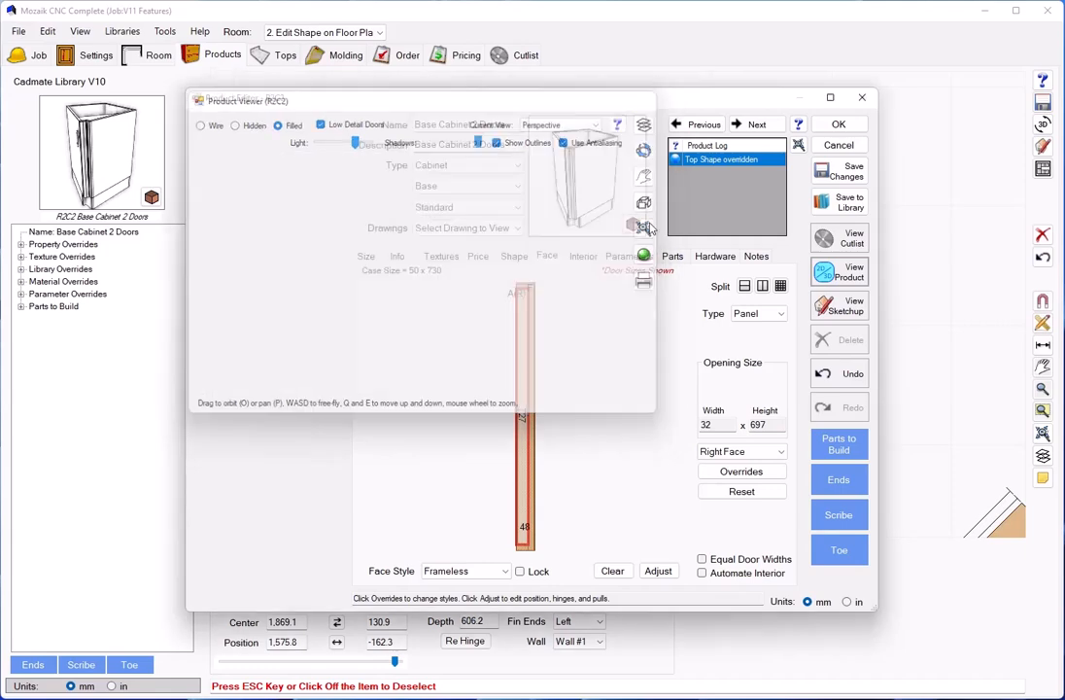
Step: Delete the shelf from the corner cabinet's interior
click(591, 258)
click(533, 410)
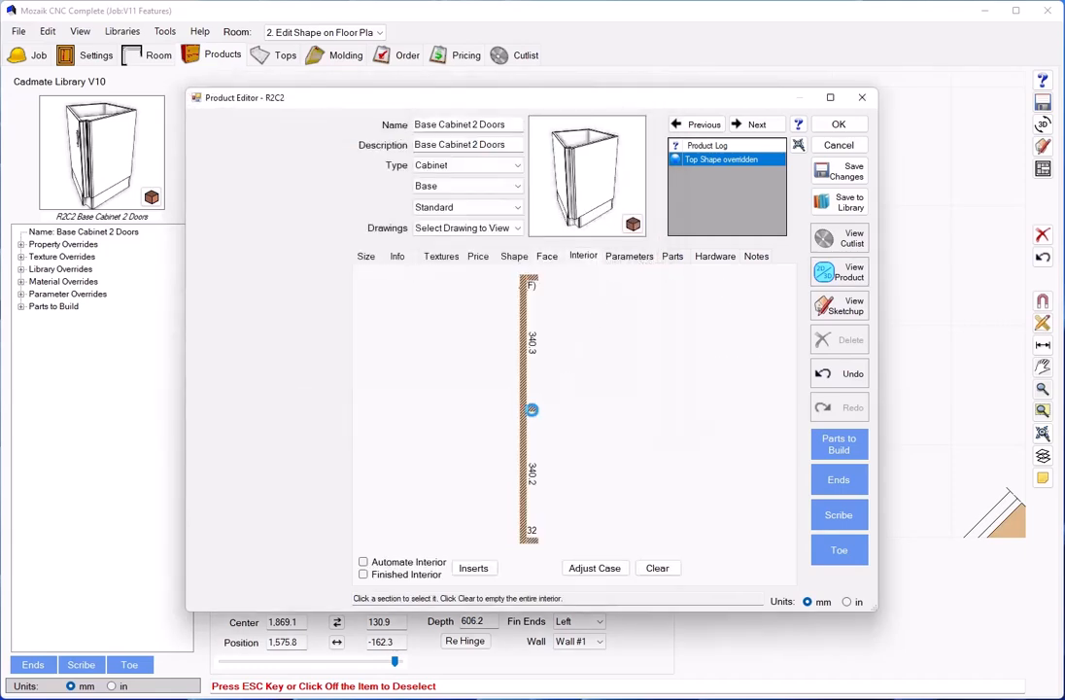
key(Delete)
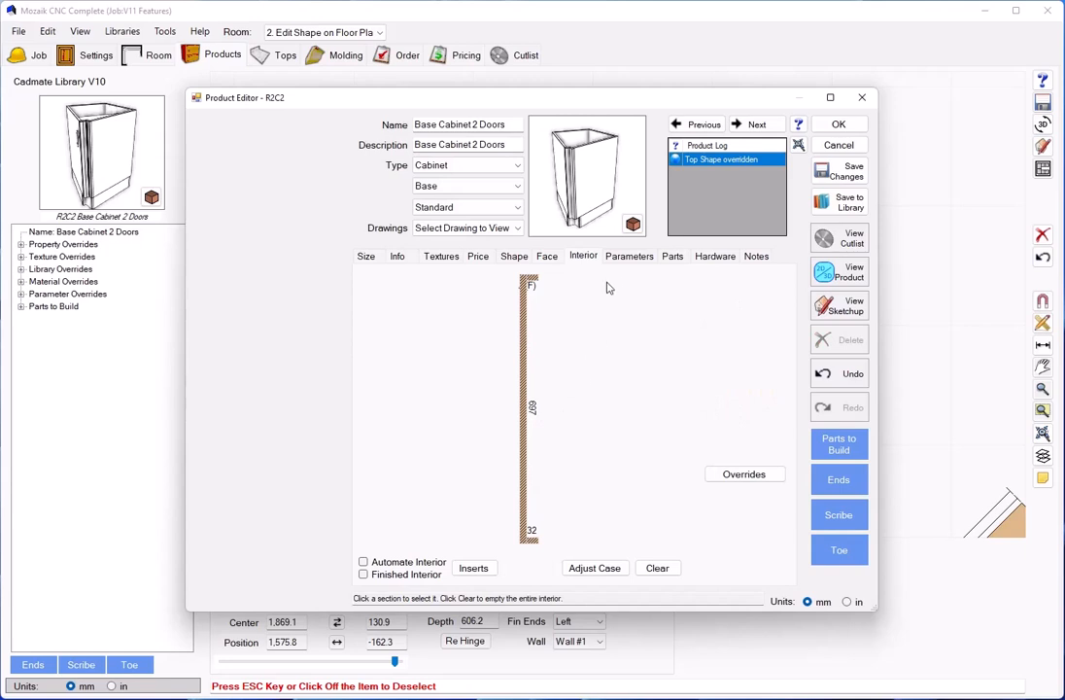
Step: Override the corner cabinet's Base Cab Top parameter (BTop) with Full Top and accept the product changes
click(641, 259)
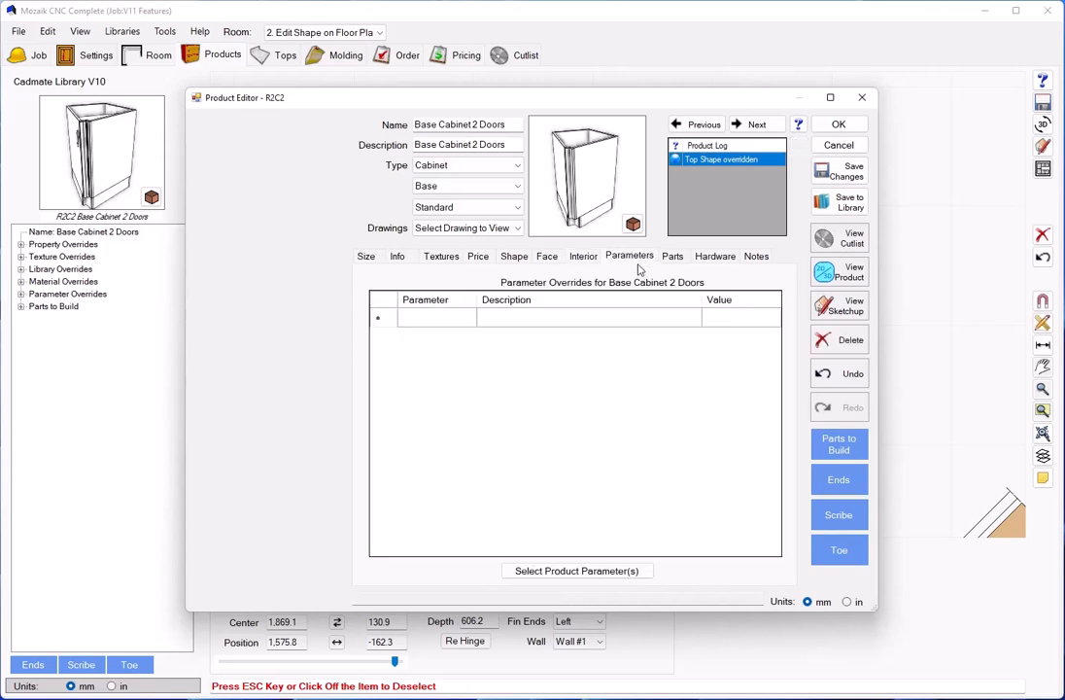
click(546, 571)
click(350, 155)
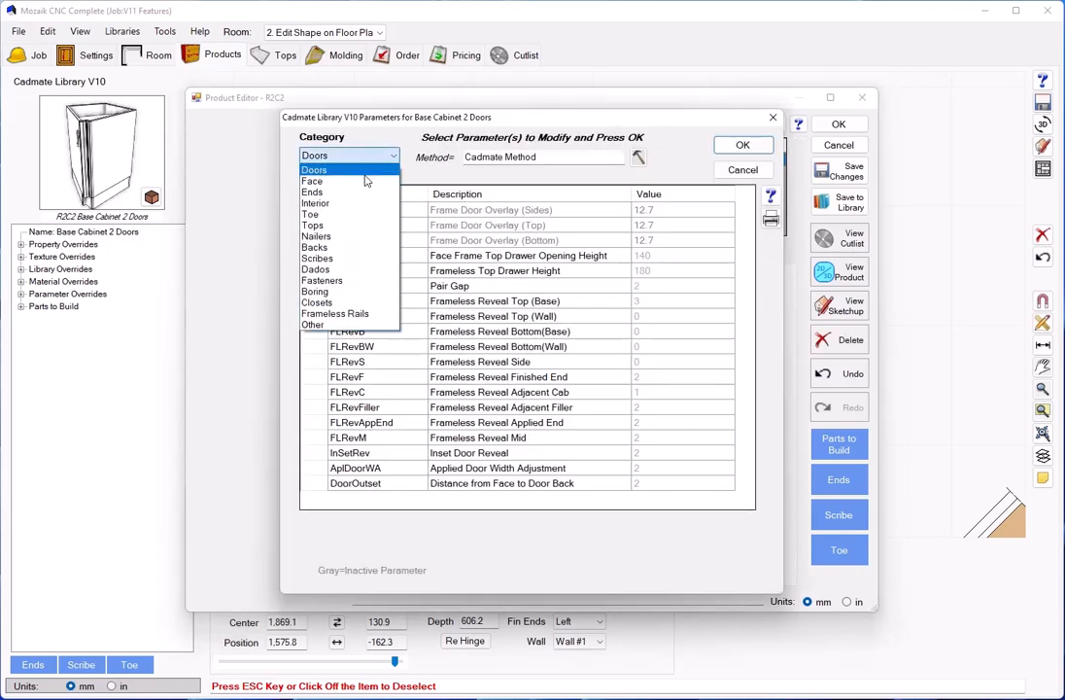
click(316, 228)
click(675, 211)
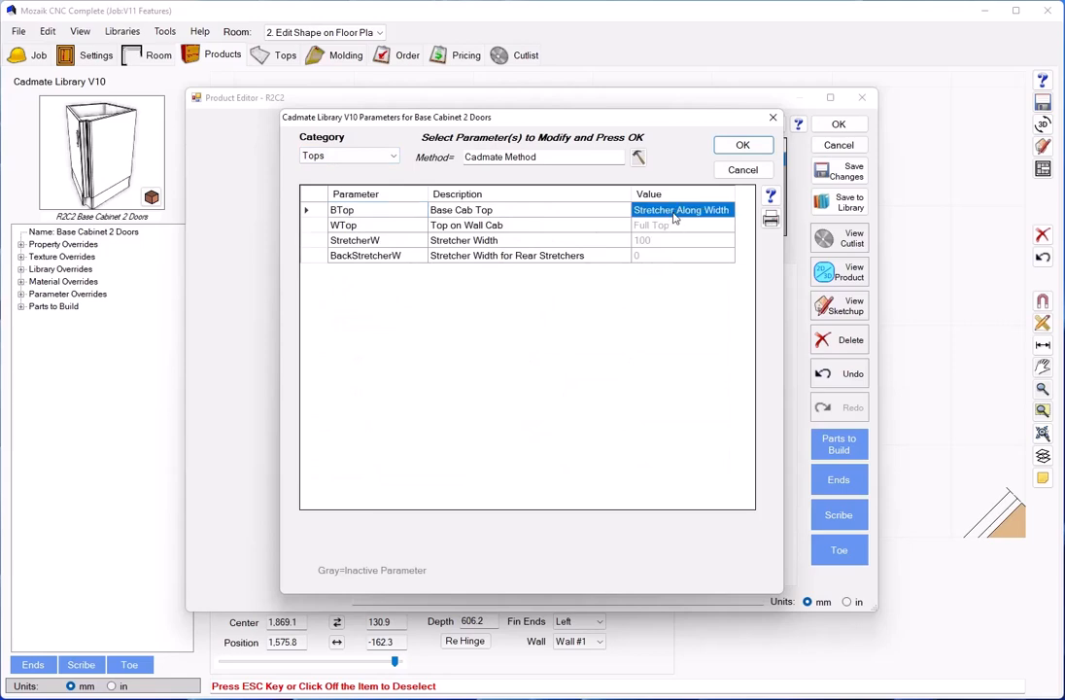
click(743, 145)
click(734, 319)
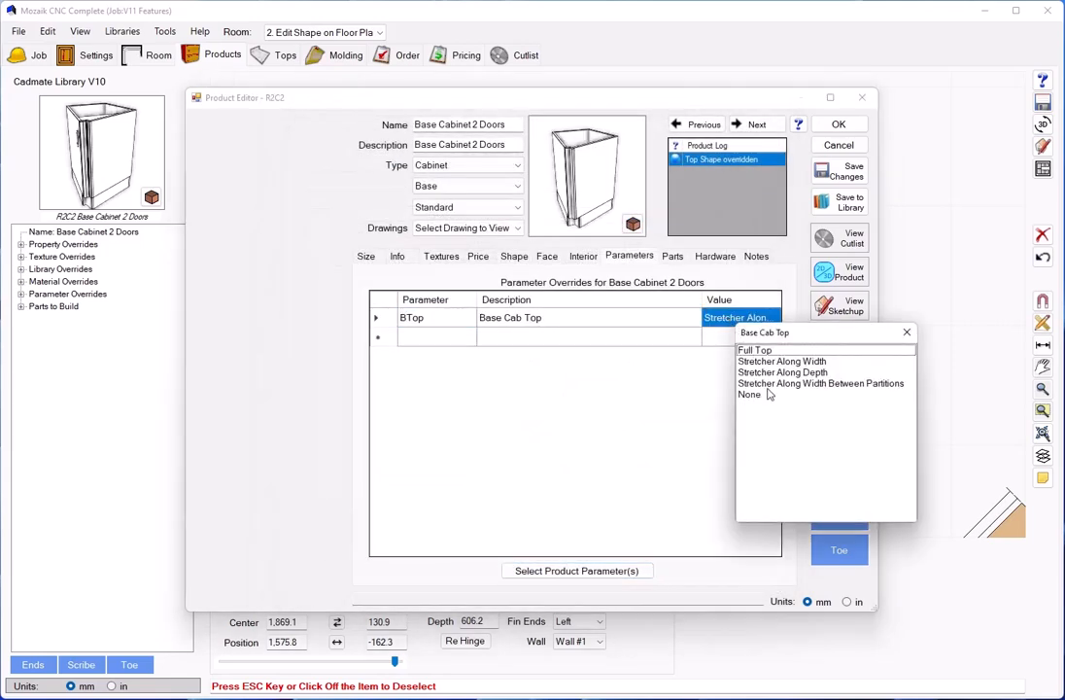
click(761, 352)
click(839, 125)
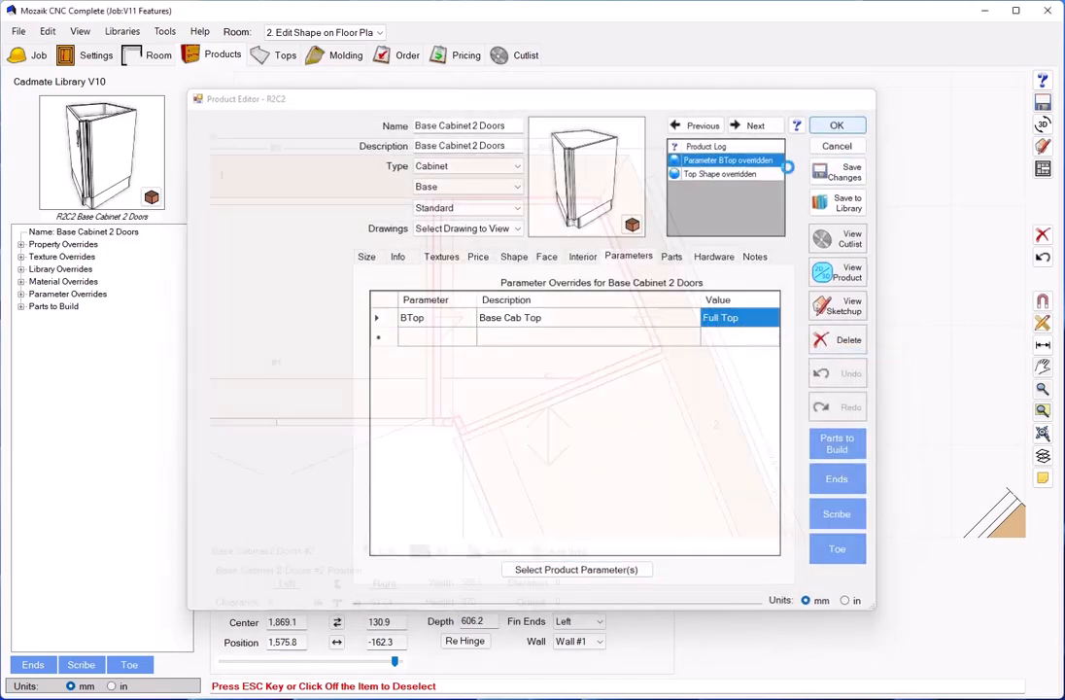
click(812, 294)
Step: Examine the room in 3D to check how the corner cabinet fits between its neighbouring base cabinets
click(1043, 123)
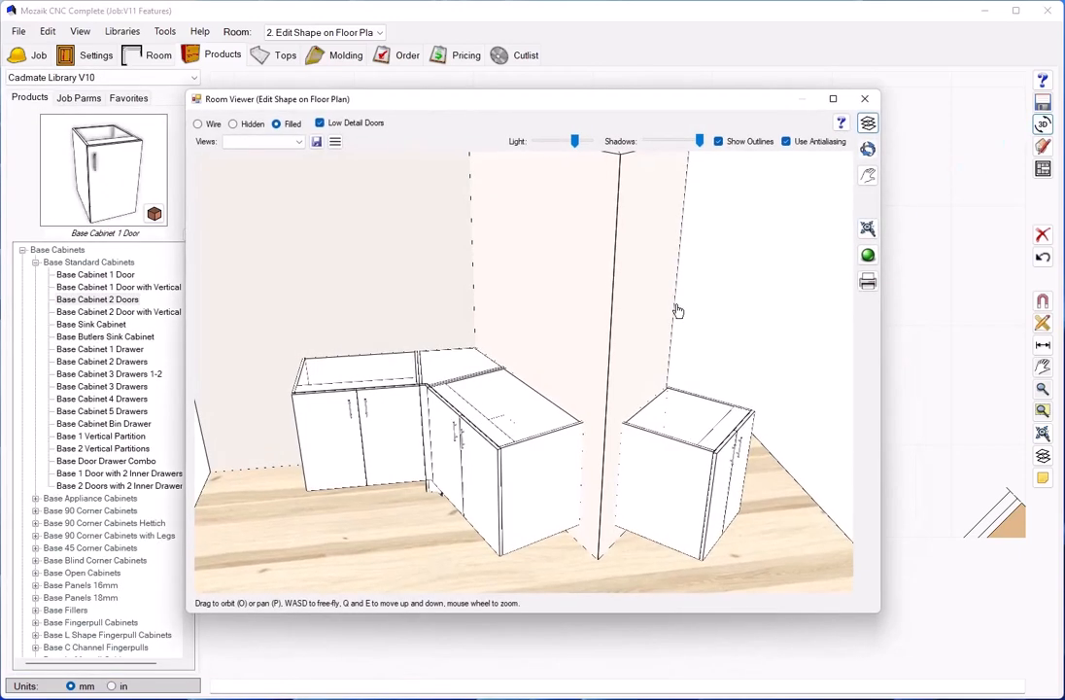
drag(533, 361, 428, 408)
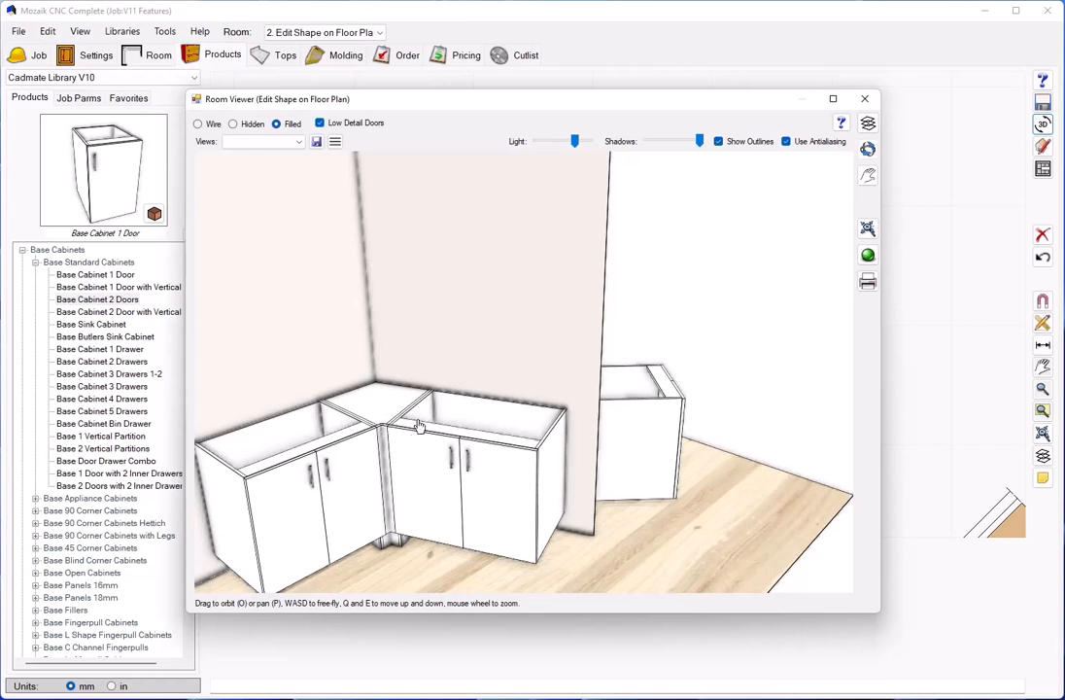
scroll(479, 430, down, 5)
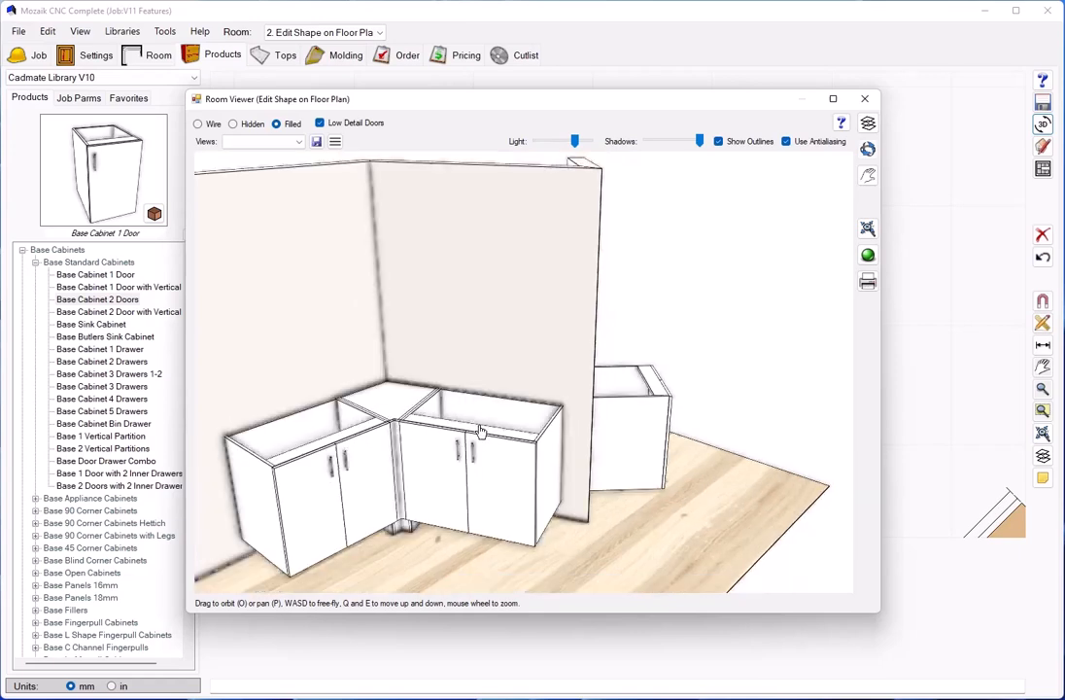
drag(480, 430, 552, 439)
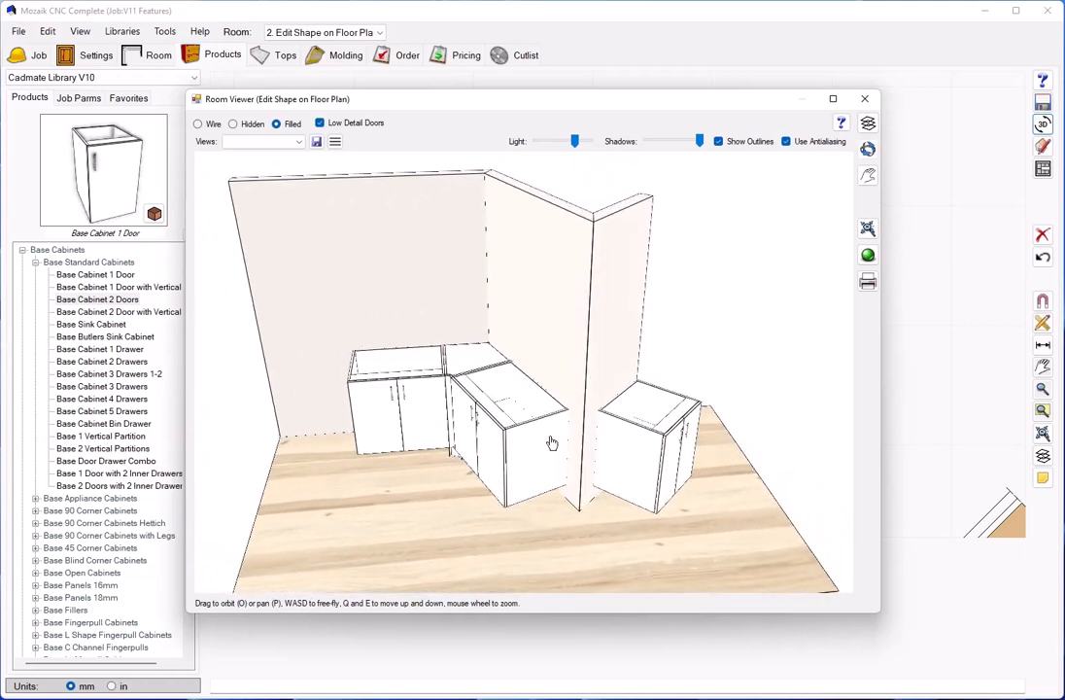
click(865, 98)
Step: Place a Base Cabinet 1 Door in the 200 mm gap at the end of wall 2, beside cabinet #3
scroll(695, 300, down, 3)
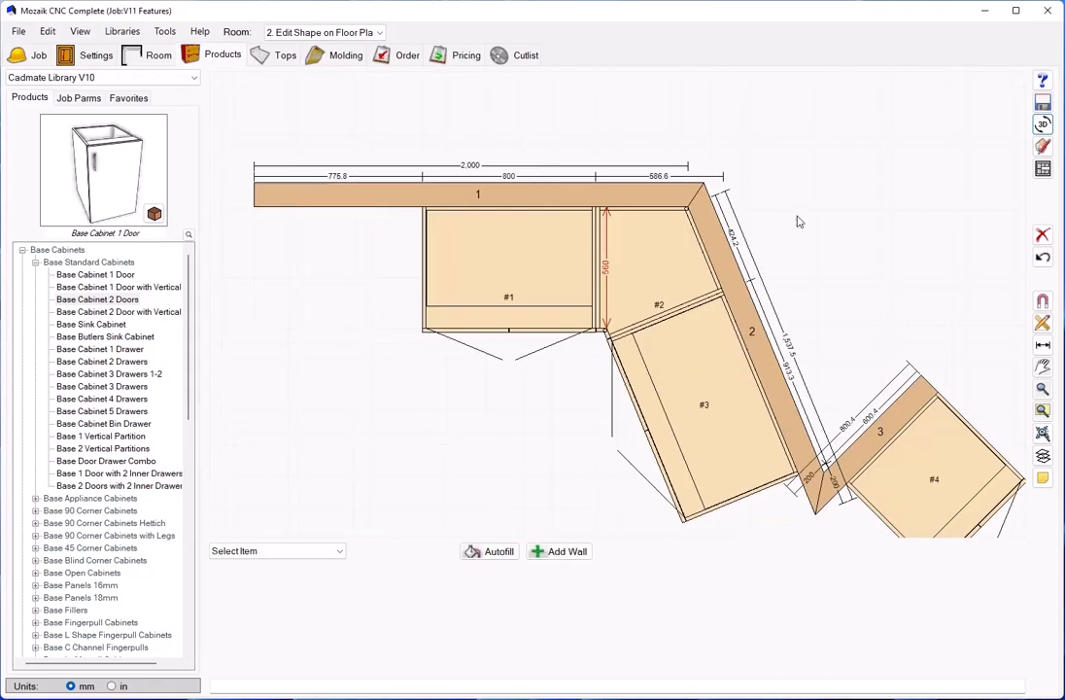
middle_drag(818, 230, 671, 107)
middle_drag(945, 273, 903, 221)
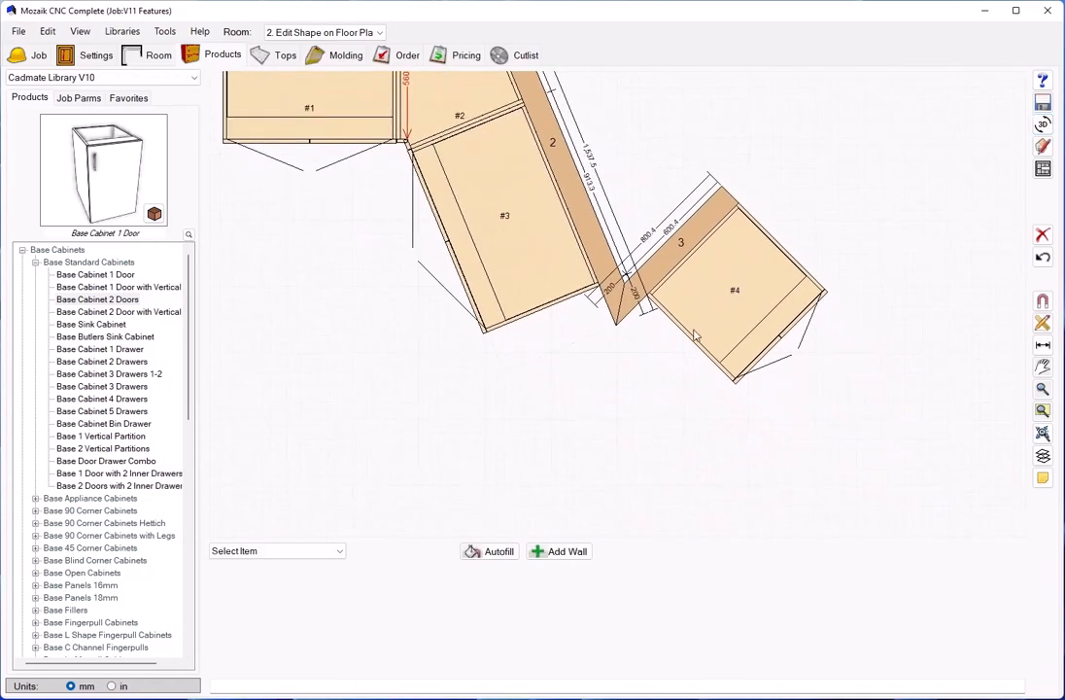
scroll(660, 344, up, 2)
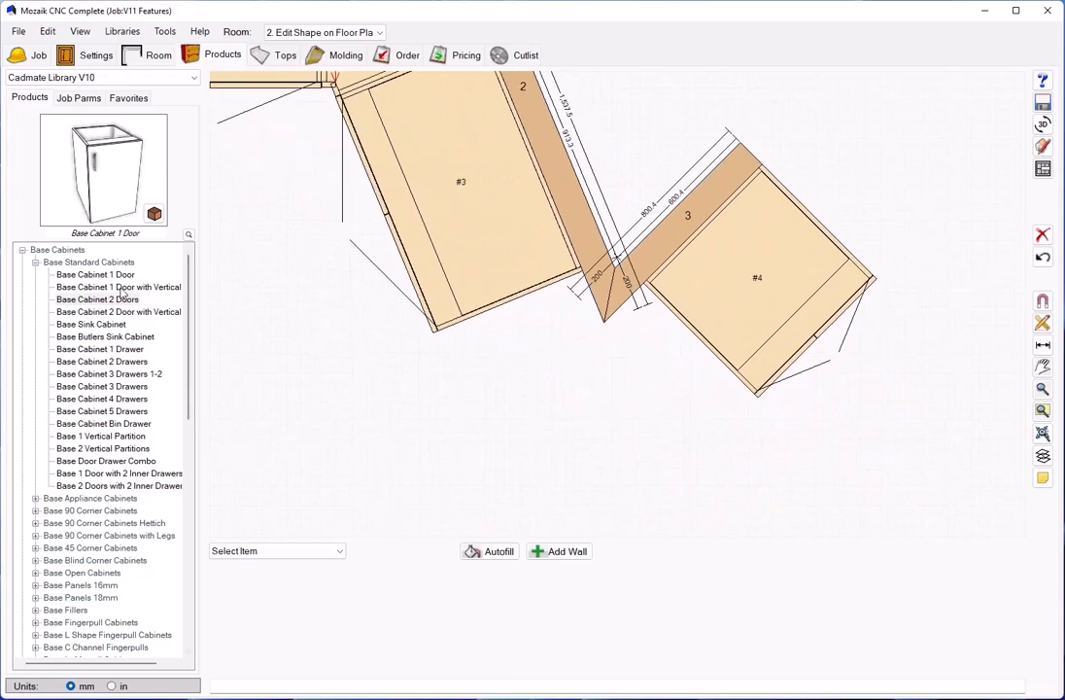
drag(115, 280, 587, 365)
click(586, 366)
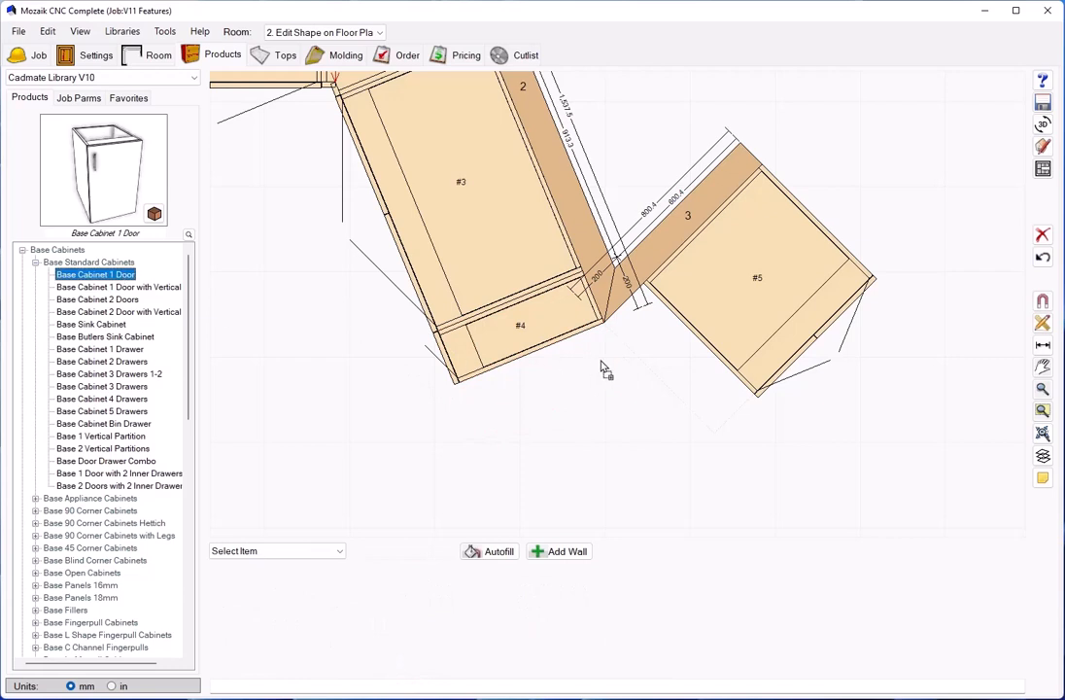
Step: Place another Base Cabinet 1 Door, reassign it to Wall #3, and fit it into the gap beside the two-door cabinet
drag(678, 342, 670, 337)
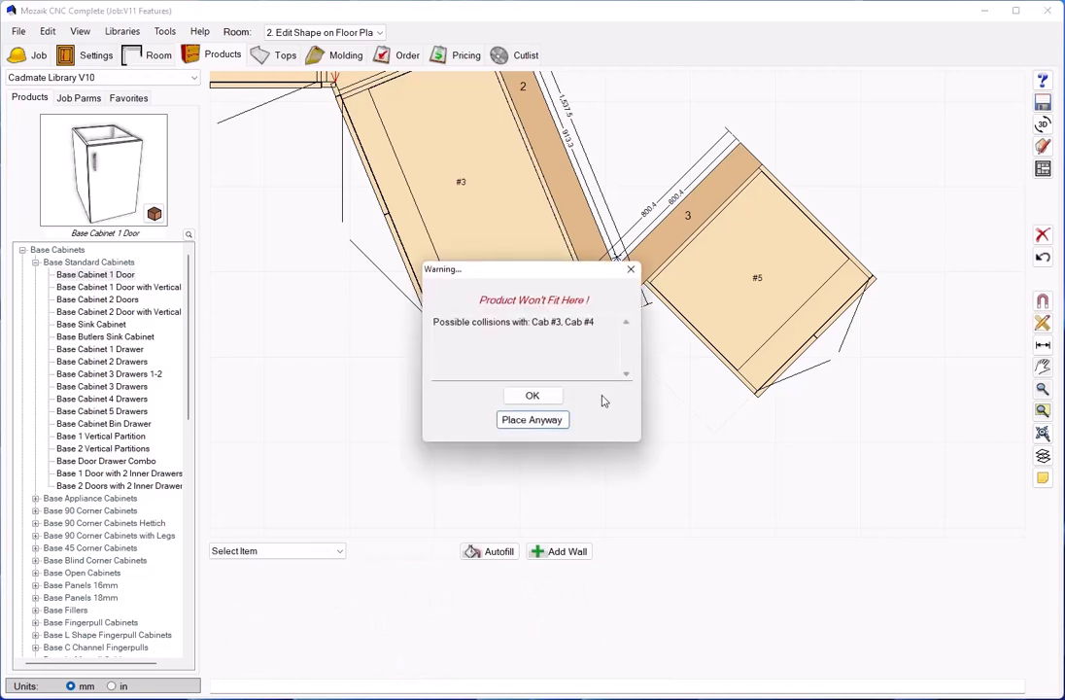
click(535, 396)
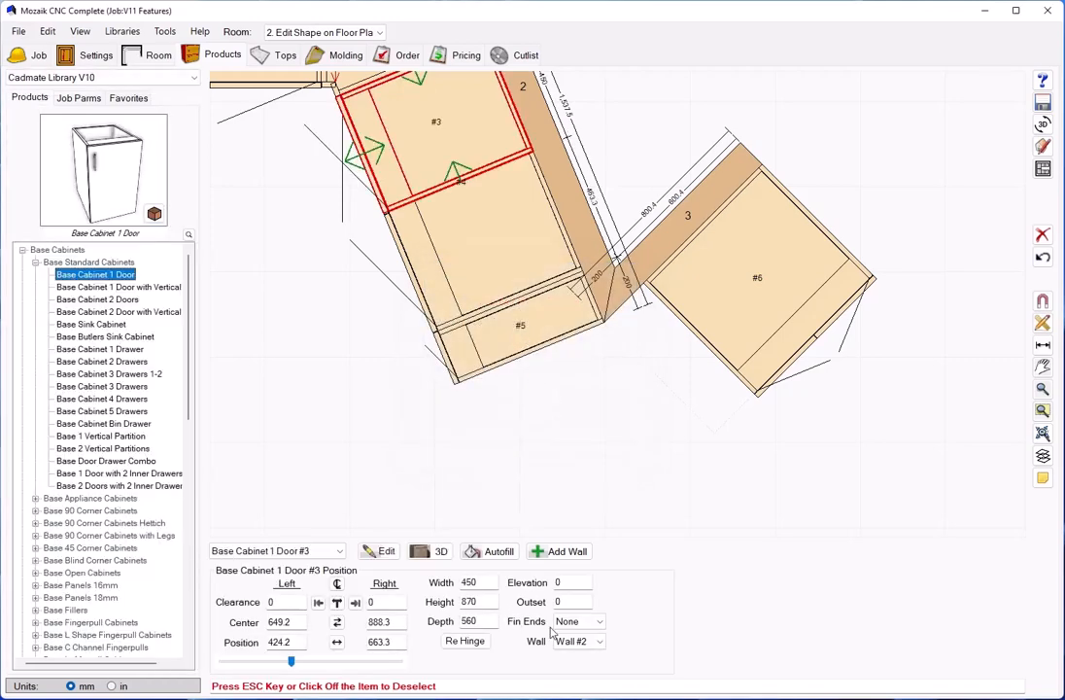
click(572, 642)
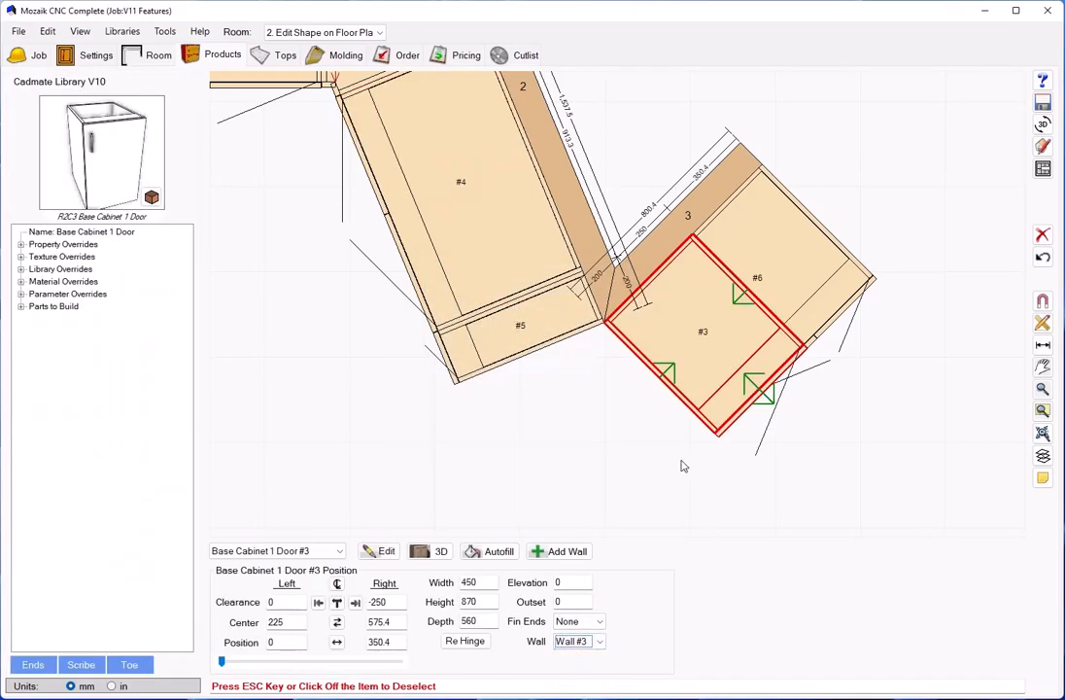
click(604, 458)
click(731, 309)
drag(734, 304, 691, 342)
click(619, 410)
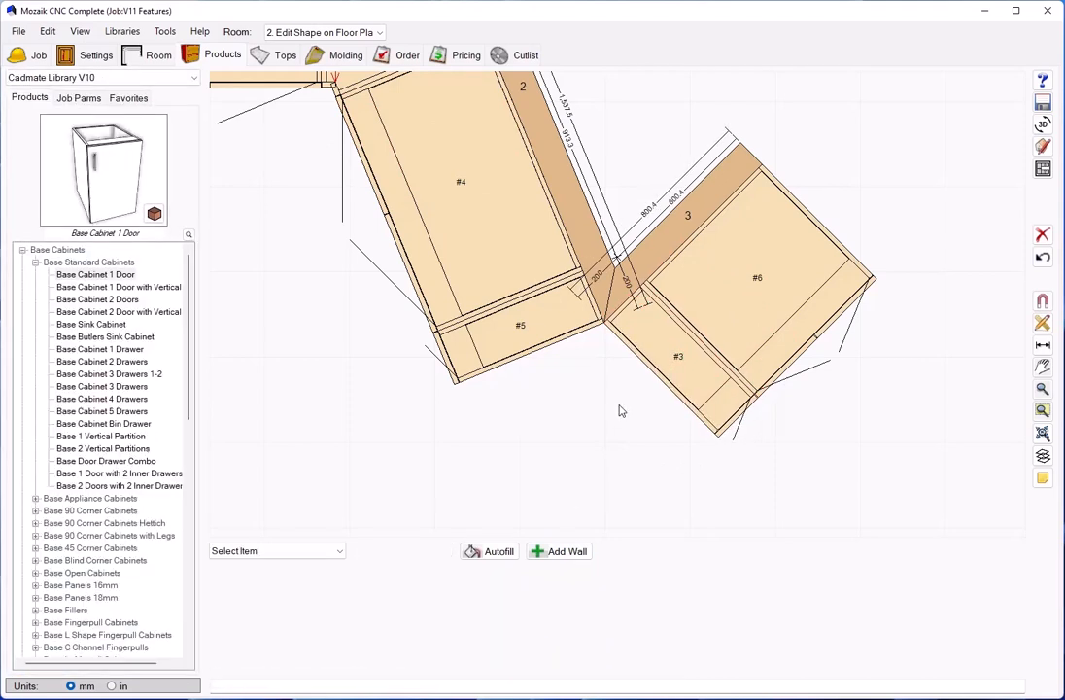
Step: Add ruler dimensions along the front edges of the two narrow one-door cabinets on walls 2 and 3
key(ctrl+z)
click(1042, 325)
click(539, 358)
click(1042, 323)
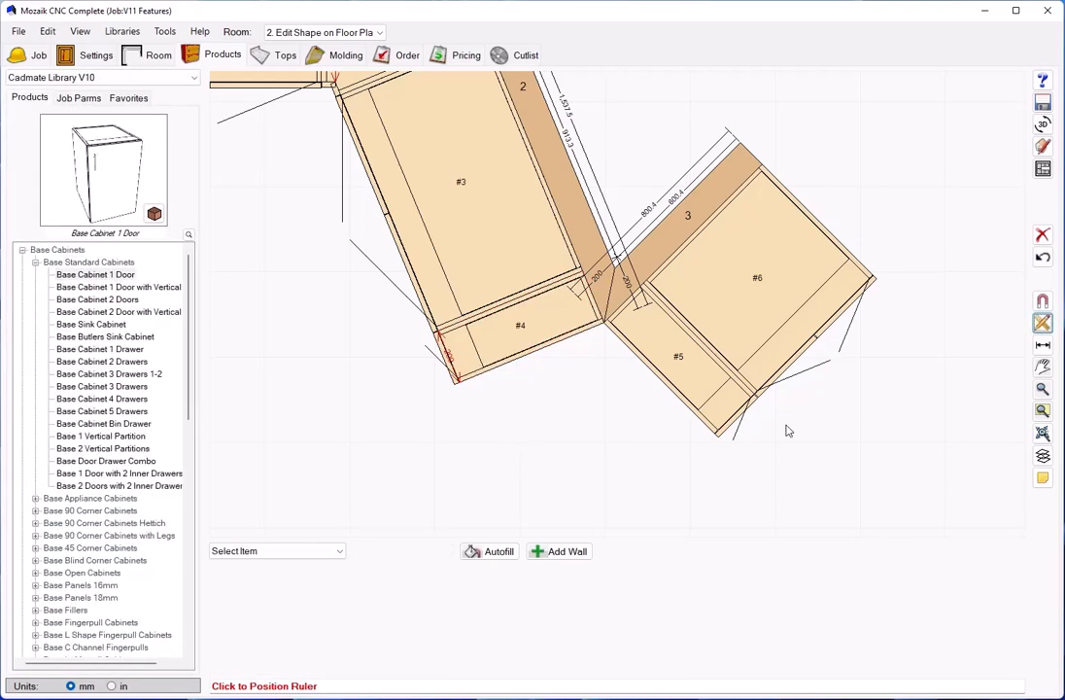
click(717, 433)
click(756, 397)
click(757, 397)
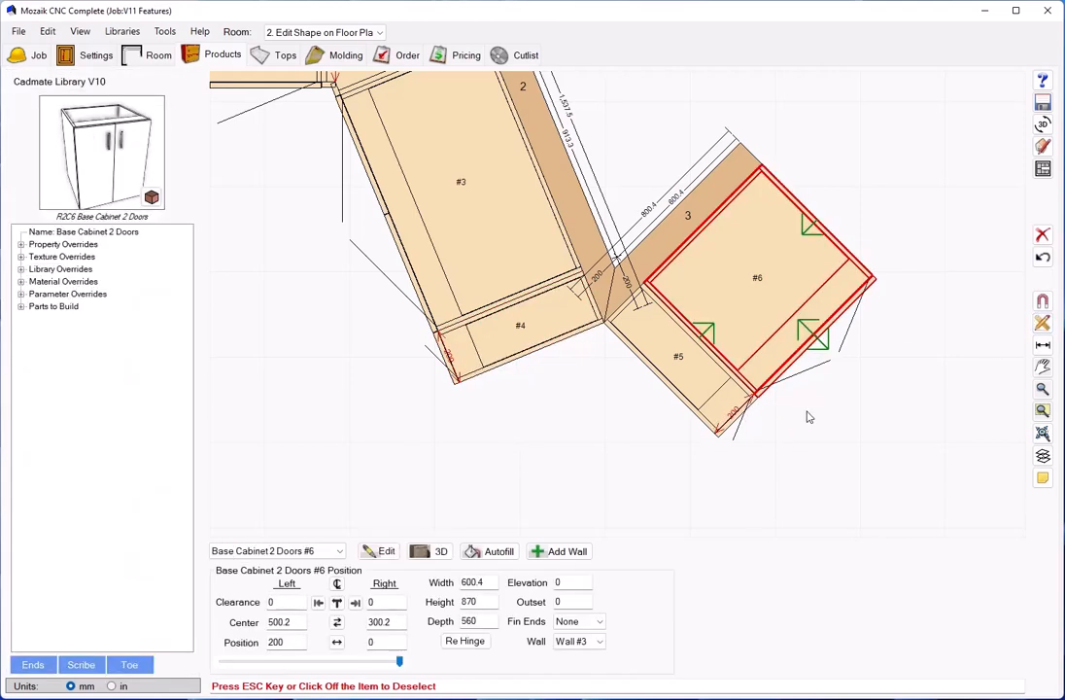
Step: Delete the narrow one-door cabinet on wall 3, keeping its ruler dimension as a reference
click(606, 421)
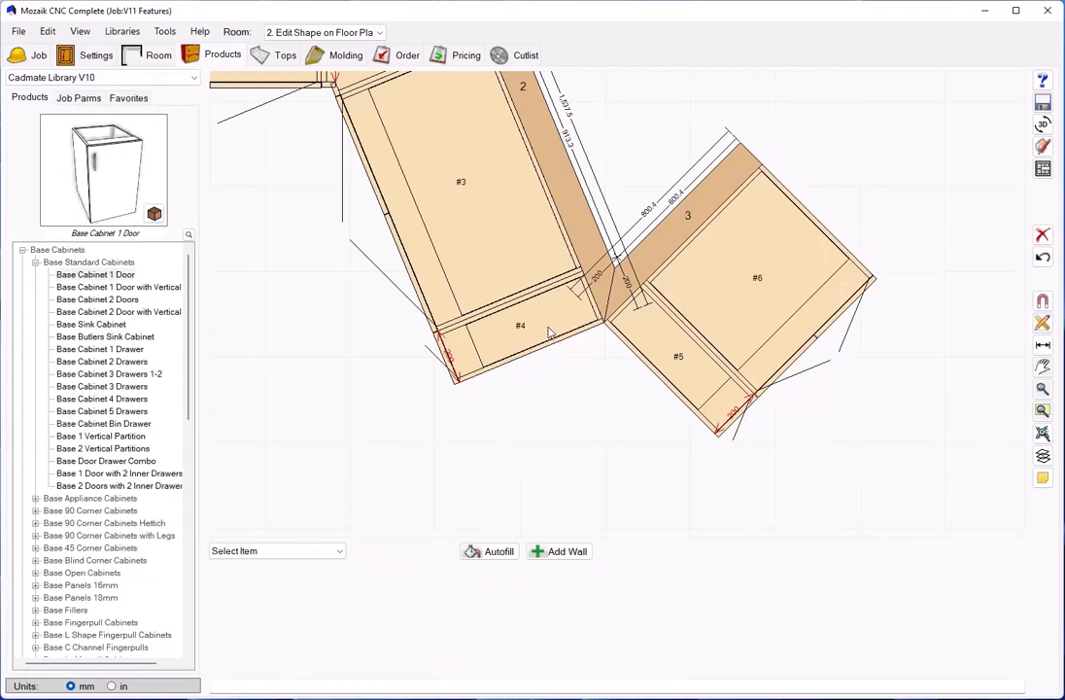
click(654, 337)
key(Delete)
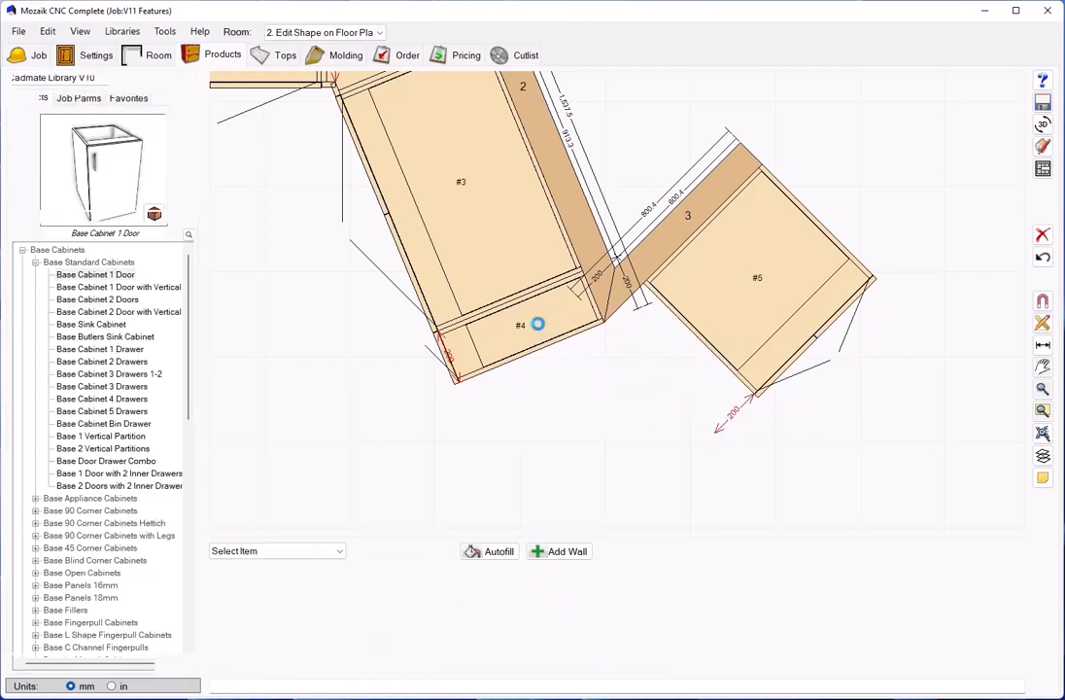
Step: Edit cabinet #4's shape on the floor plan, splitting its exposed side edge and moving the new point to cabinet #5's back corner
right_click(537, 324)
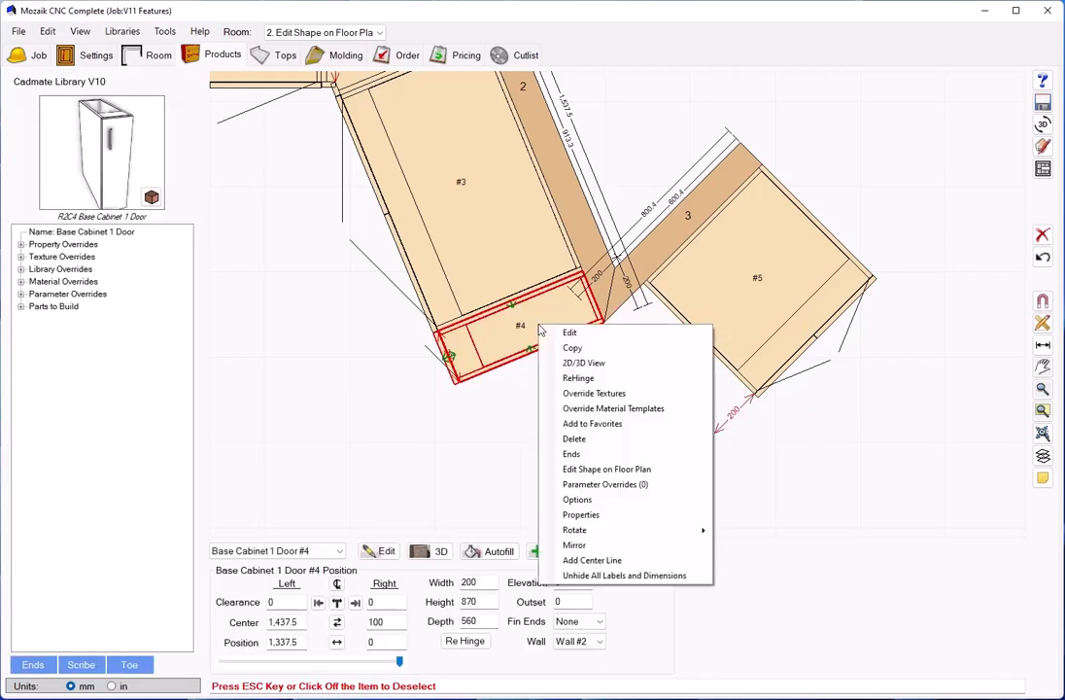
click(632, 470)
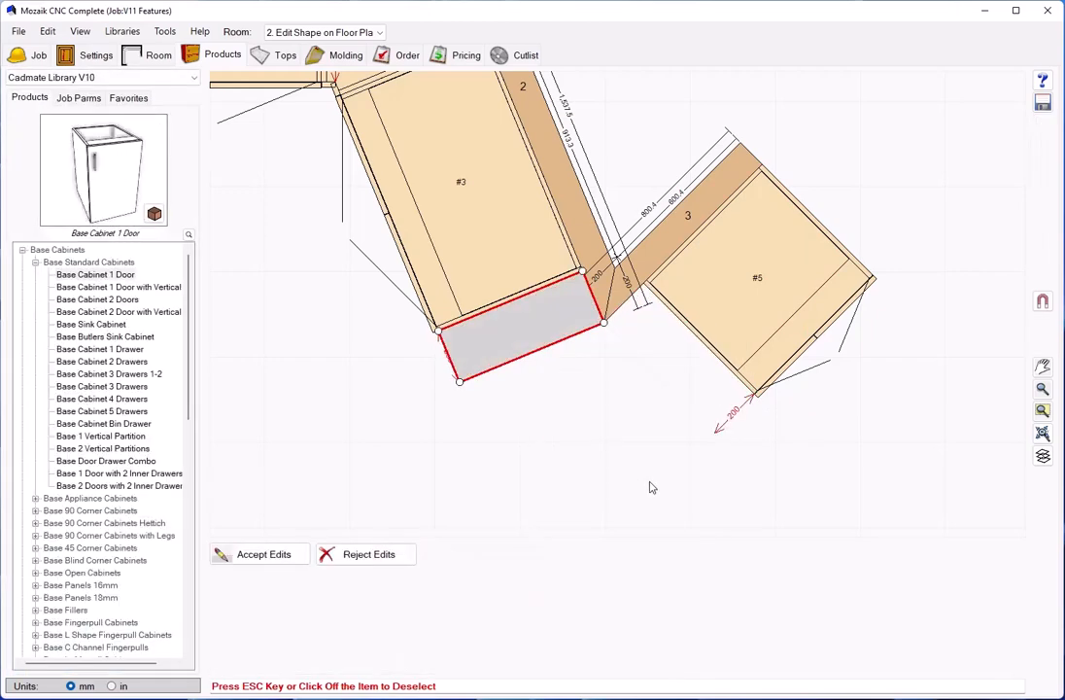
right_click(541, 359)
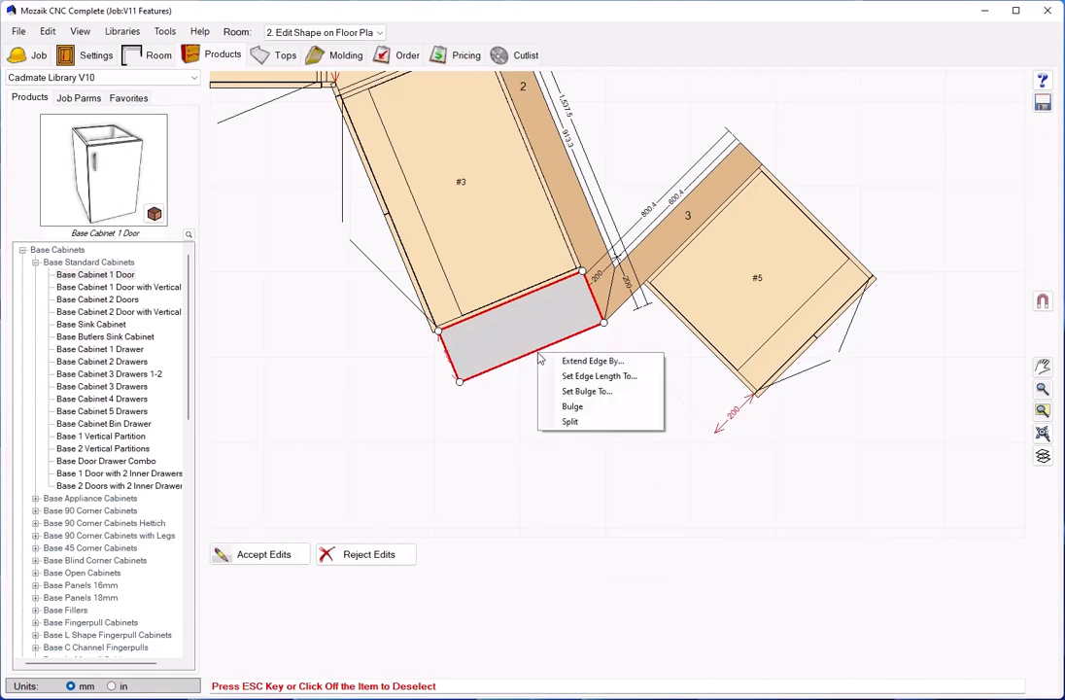
click(596, 423)
drag(537, 355, 642, 284)
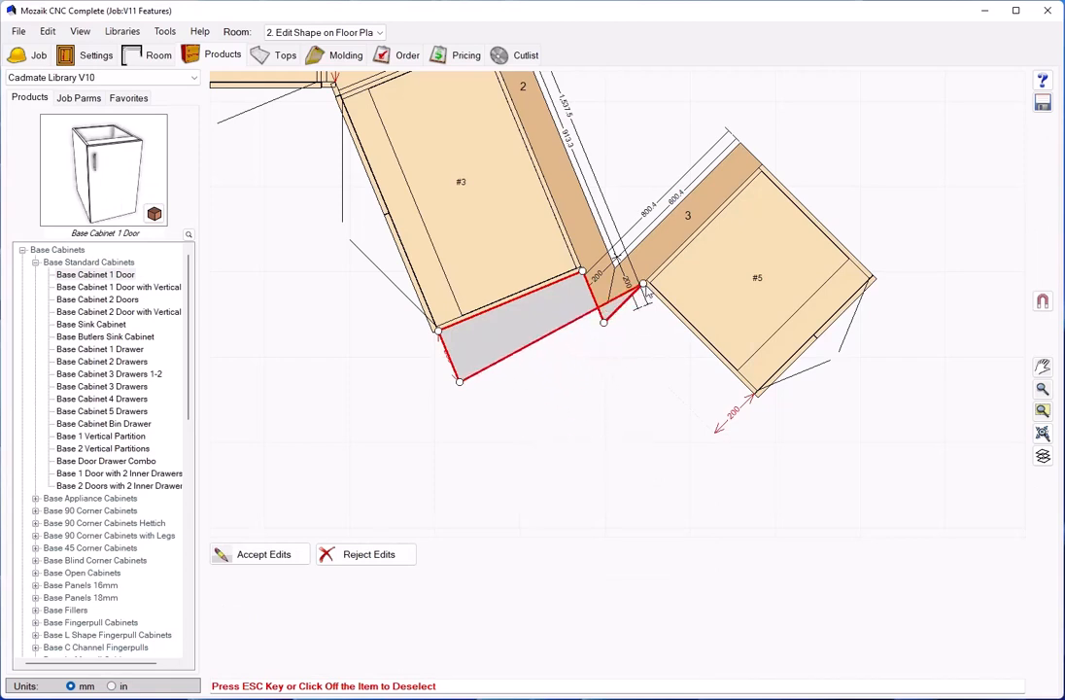
Step: Split the long edge of cabinet #4's shape again and move the new point to cabinet #5's carcass front corner
right_click(536, 349)
click(566, 410)
drag(550, 335, 754, 394)
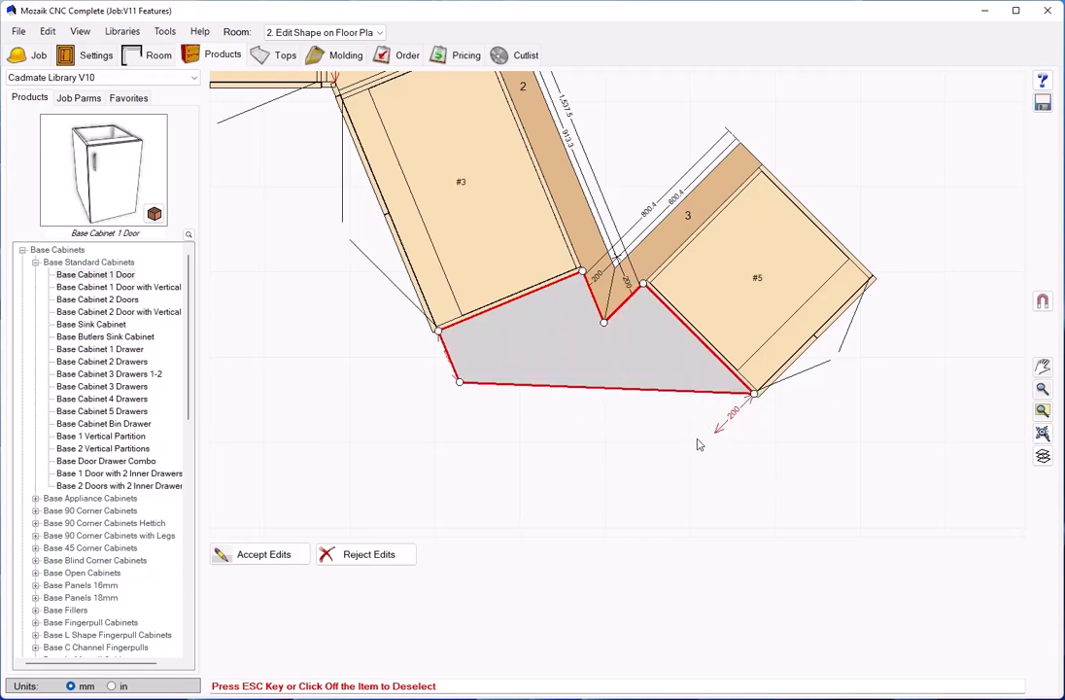
Step: Split cabinet #4's long front edge, move the new point to the end of cabinet #5's 200 mm ruler dimension, and accept the shape
right_click(608, 393)
click(638, 458)
drag(611, 388, 713, 431)
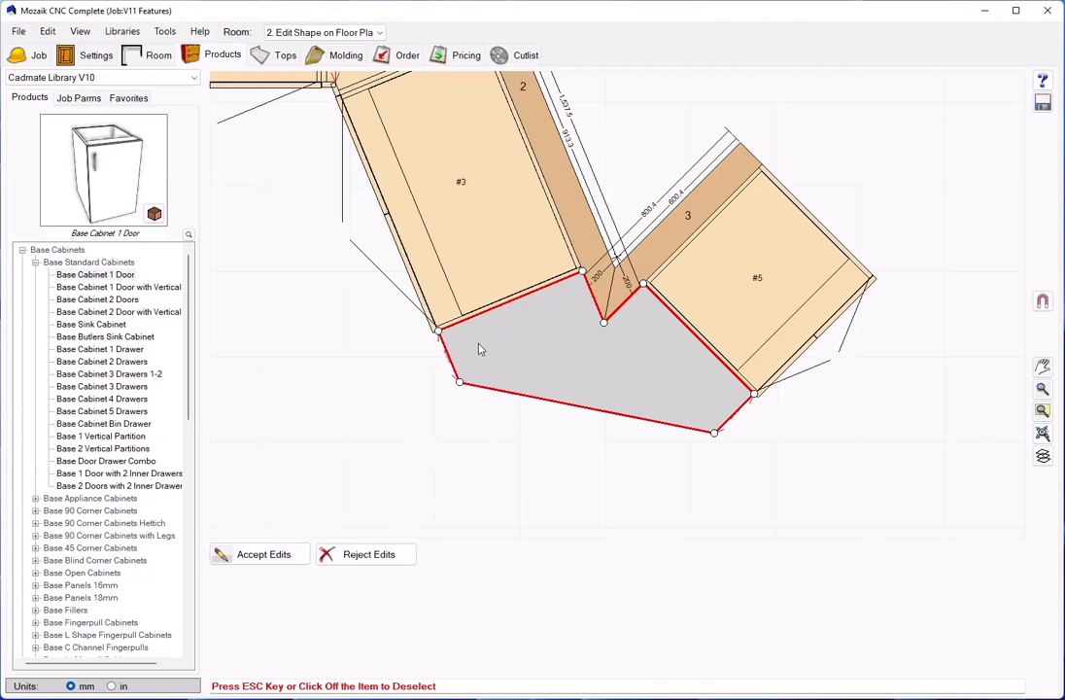
click(285, 556)
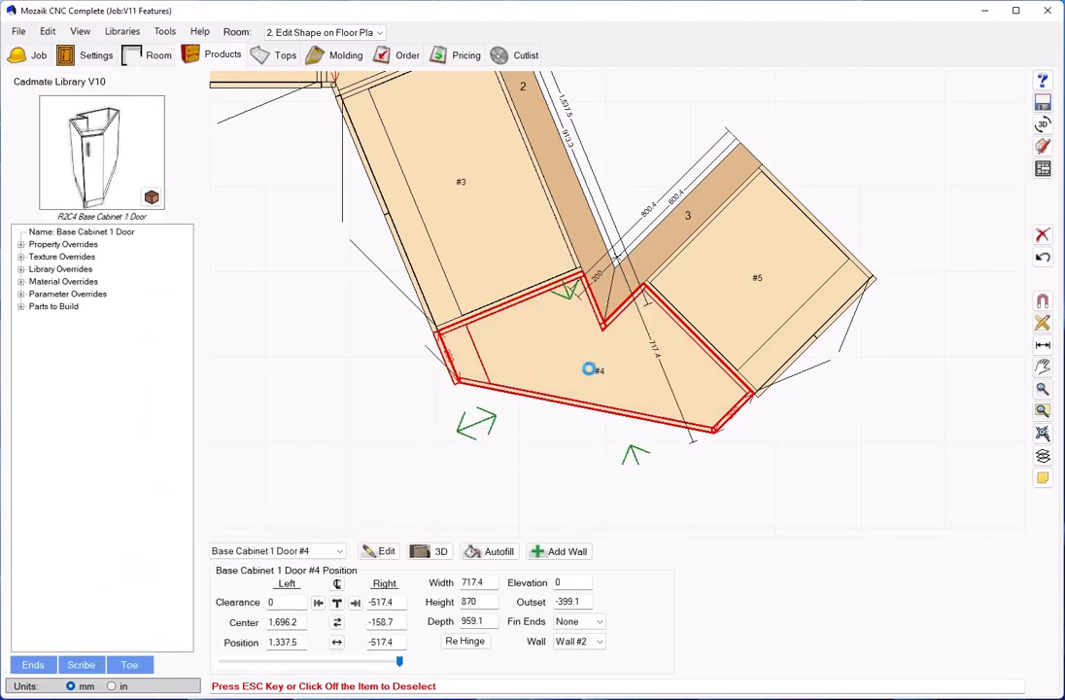
Step: Open cabinet #4's shape properties and set the 200 mm Front Face side beside cabinet #3's front to Applied Door
double_click(589, 369)
click(512, 257)
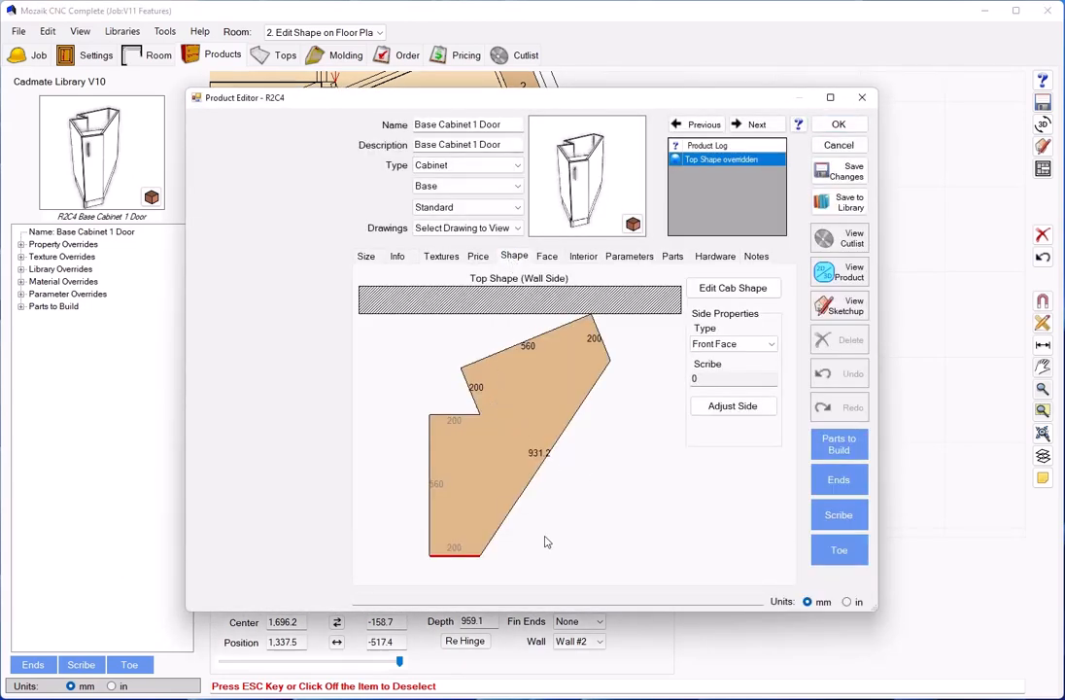
click(739, 344)
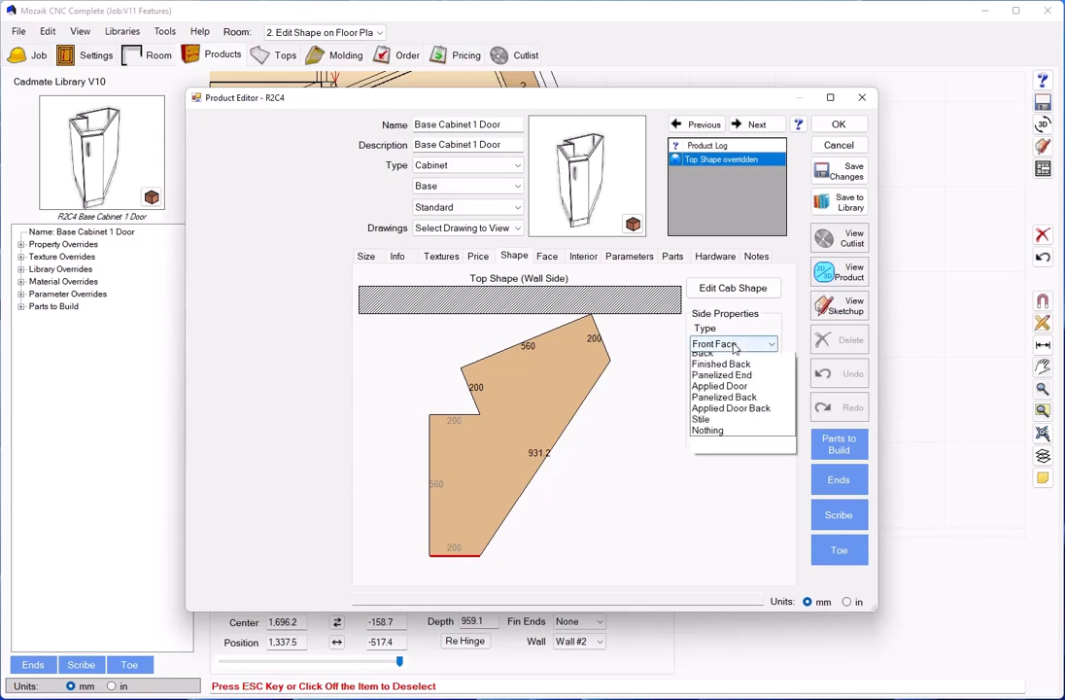
click(749, 487)
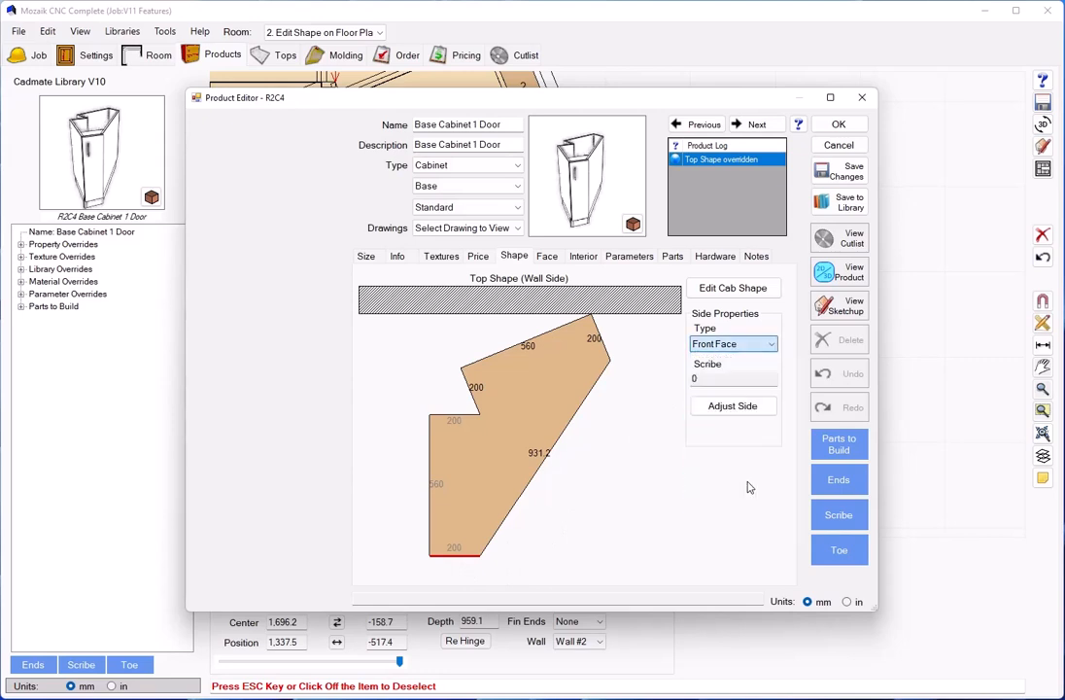
Step: Set cabinet #4's long diagonal side to Front Face and the 200 mm side beside cabinet #5's front to Applied Door
click(557, 452)
click(721, 344)
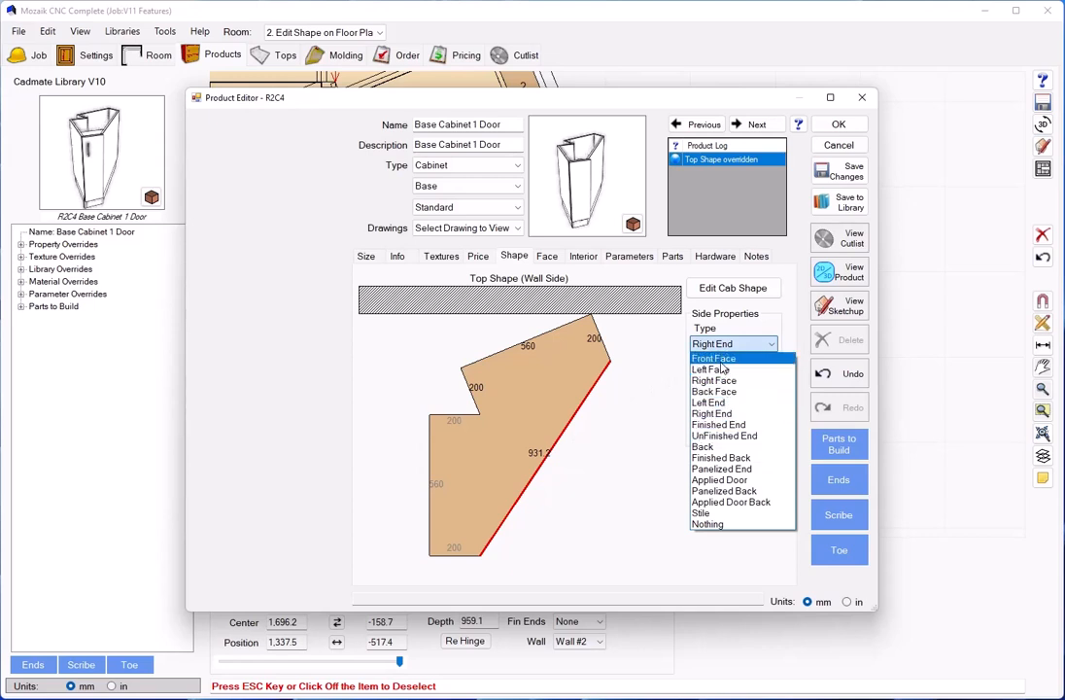
click(709, 358)
click(604, 349)
click(729, 344)
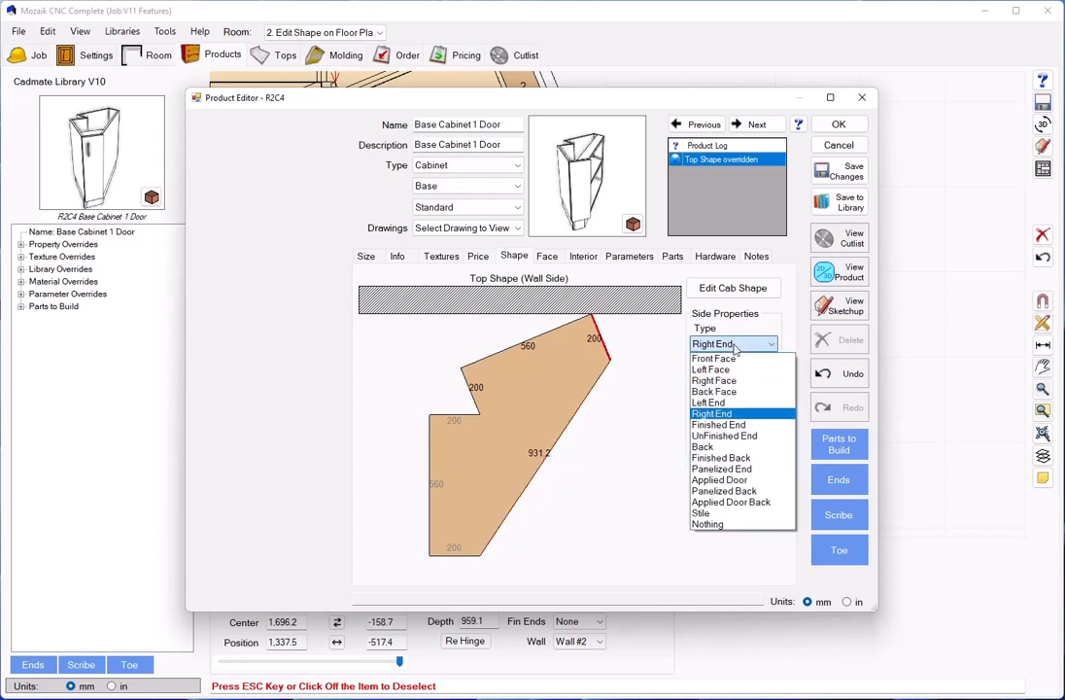
click(739, 480)
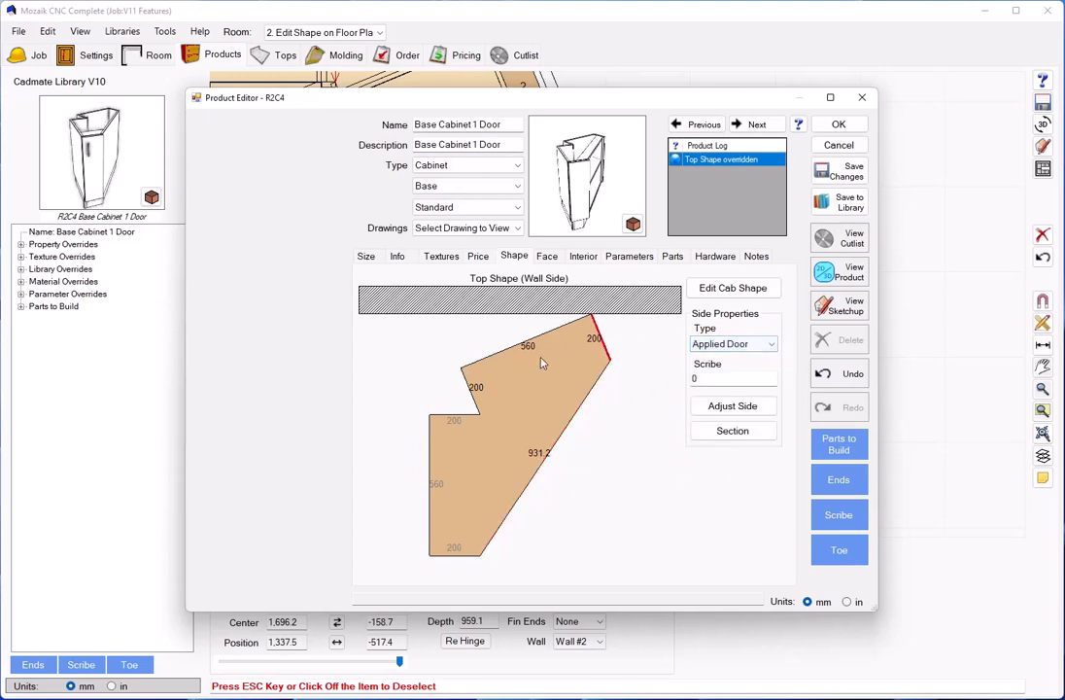
Step: Set the 200 mm notch side along wall 3 to Back and check the types of the neighbouring wall 2 and cabinet #3 sides
click(502, 358)
click(471, 389)
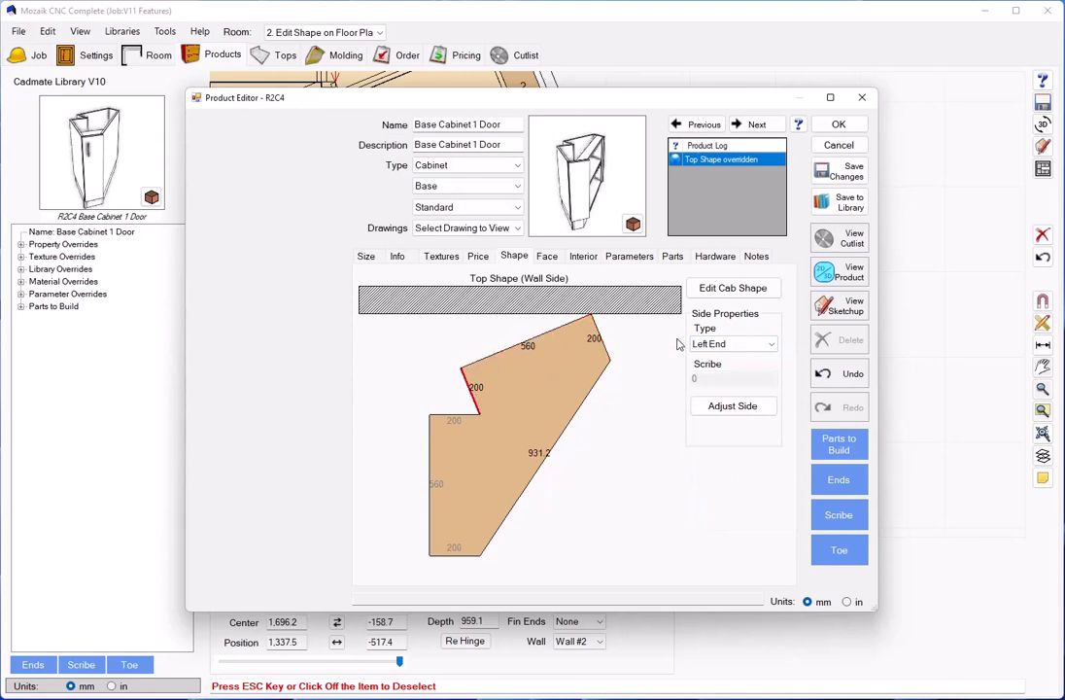
click(734, 344)
click(703, 446)
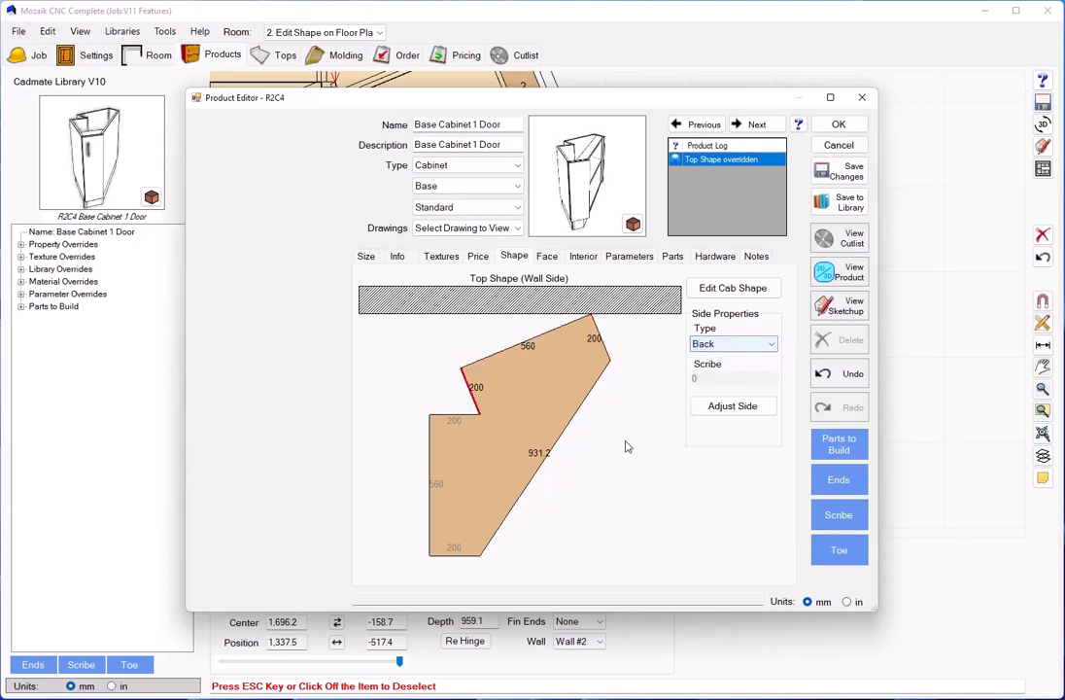
click(457, 416)
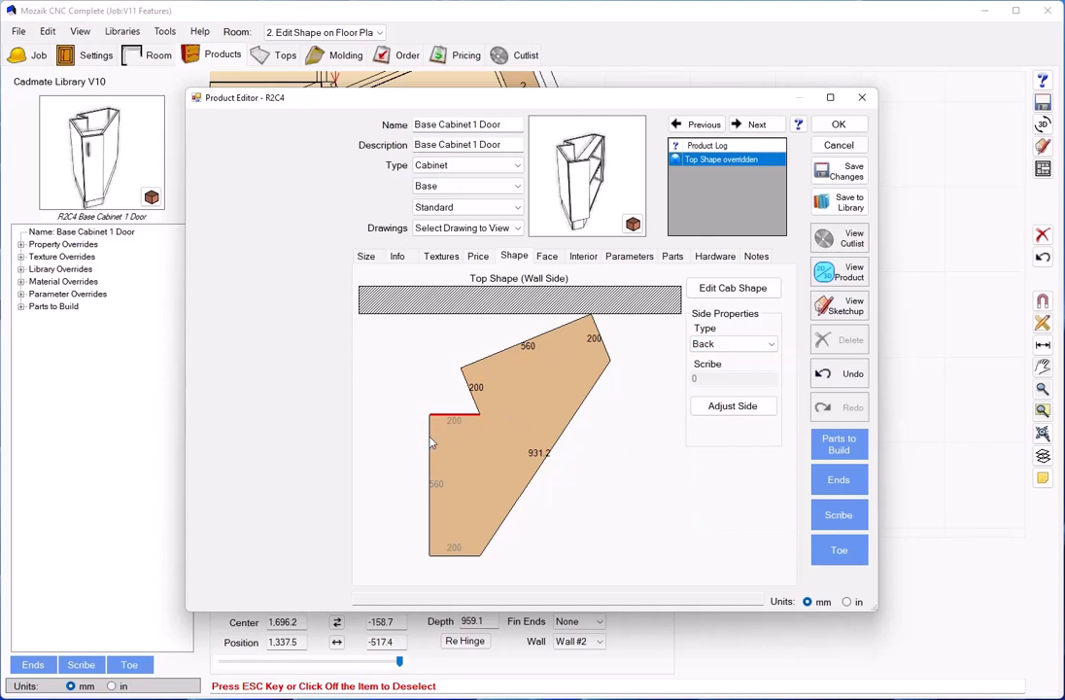
click(430, 443)
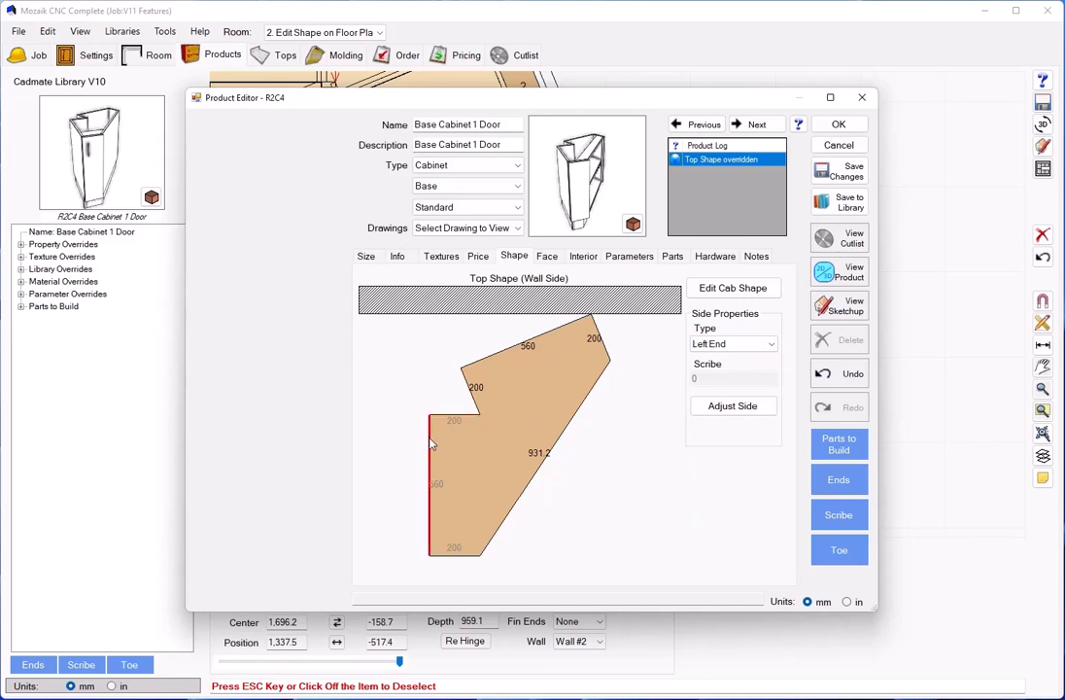
Step: Enable Bore Shelf Holes for the 560 mm side against cabinet #5 and set its type to Right End
click(518, 347)
click(733, 406)
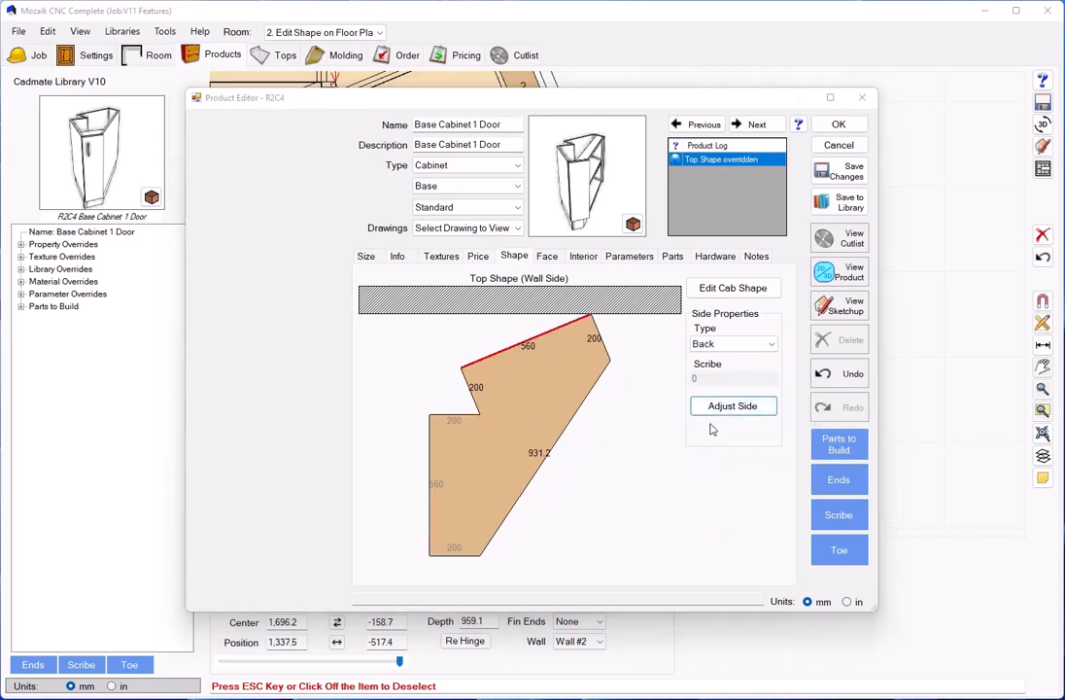
click(588, 302)
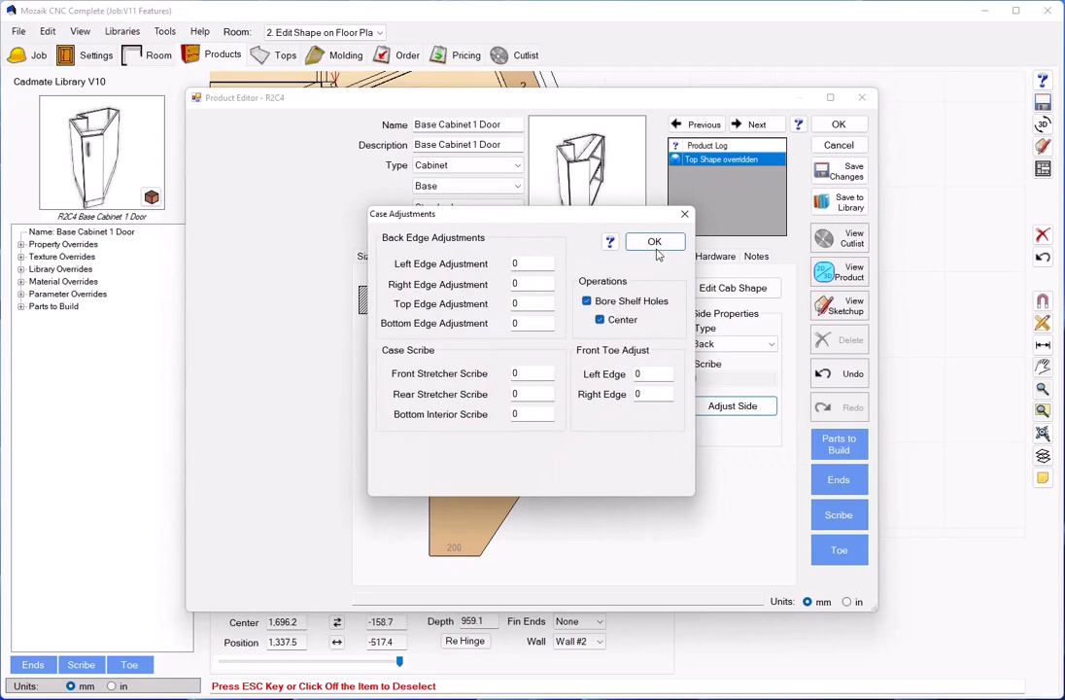
click(654, 241)
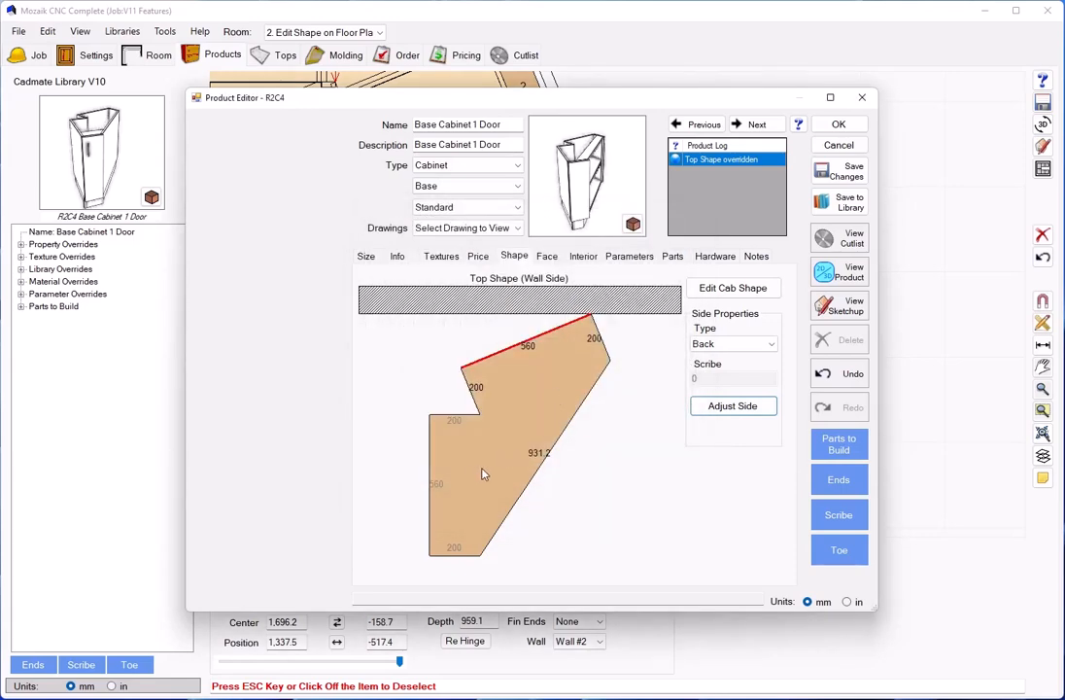
click(733, 345)
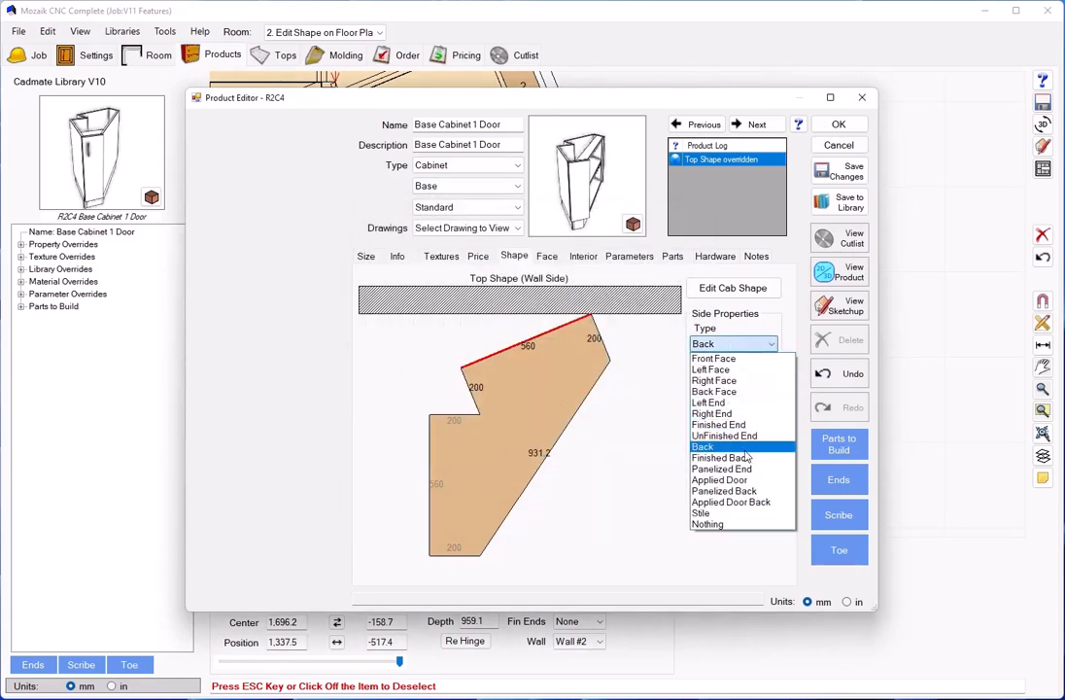
click(723, 413)
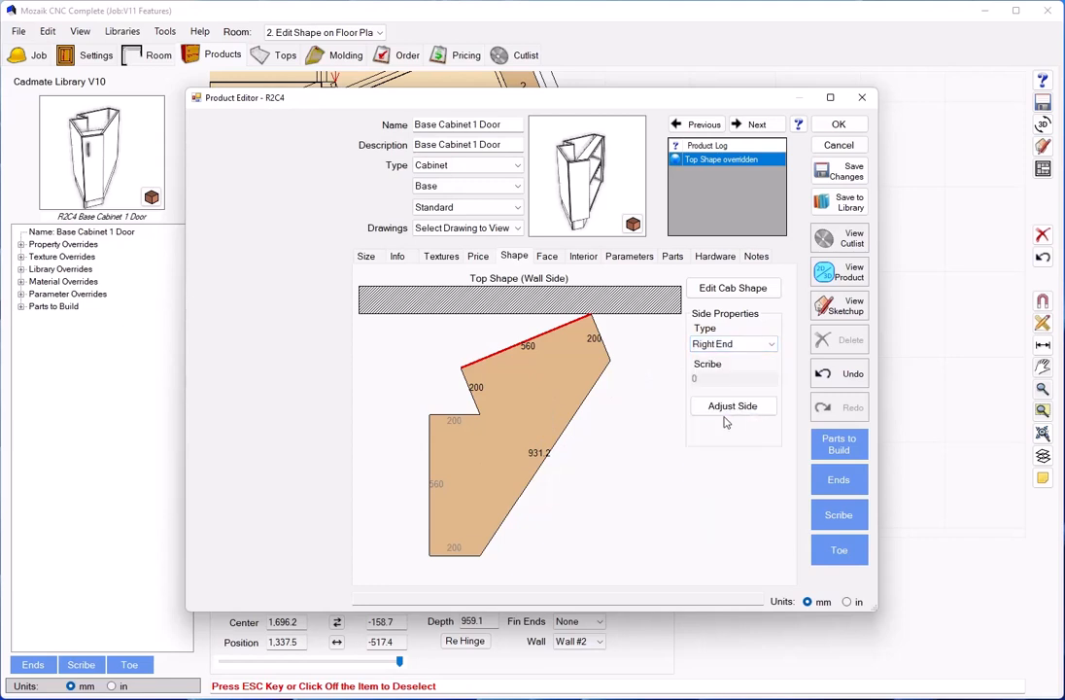
Step: Enable Bore Shelf Holes in the case adjustments of the 200 mm back side along wall 2
click(455, 417)
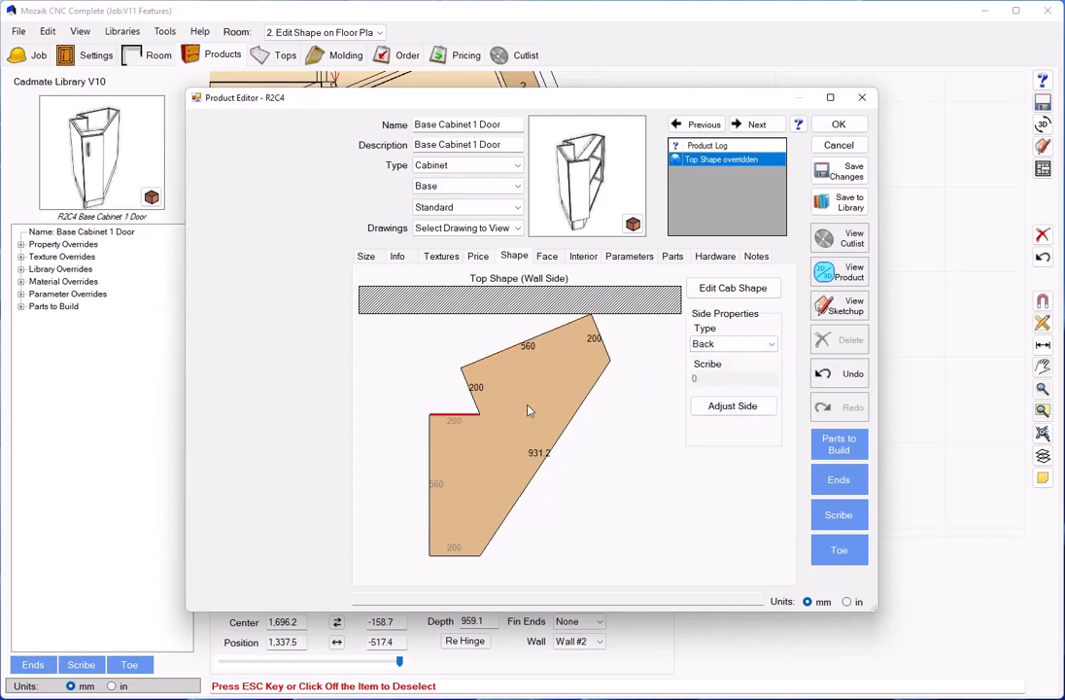
click(732, 405)
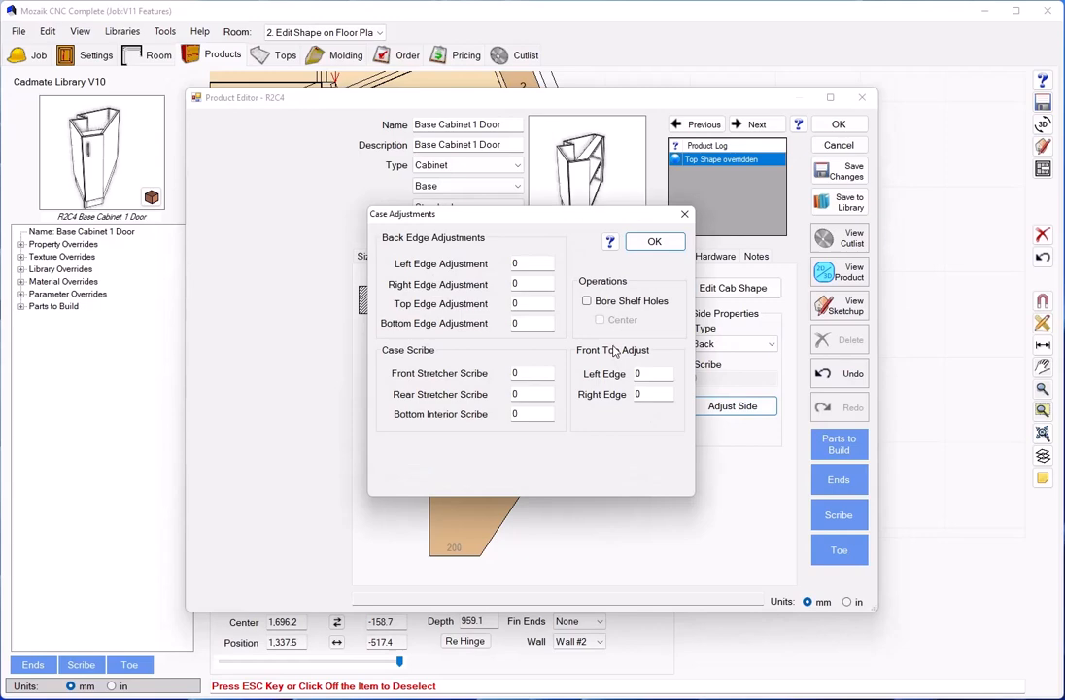
click(587, 302)
click(654, 241)
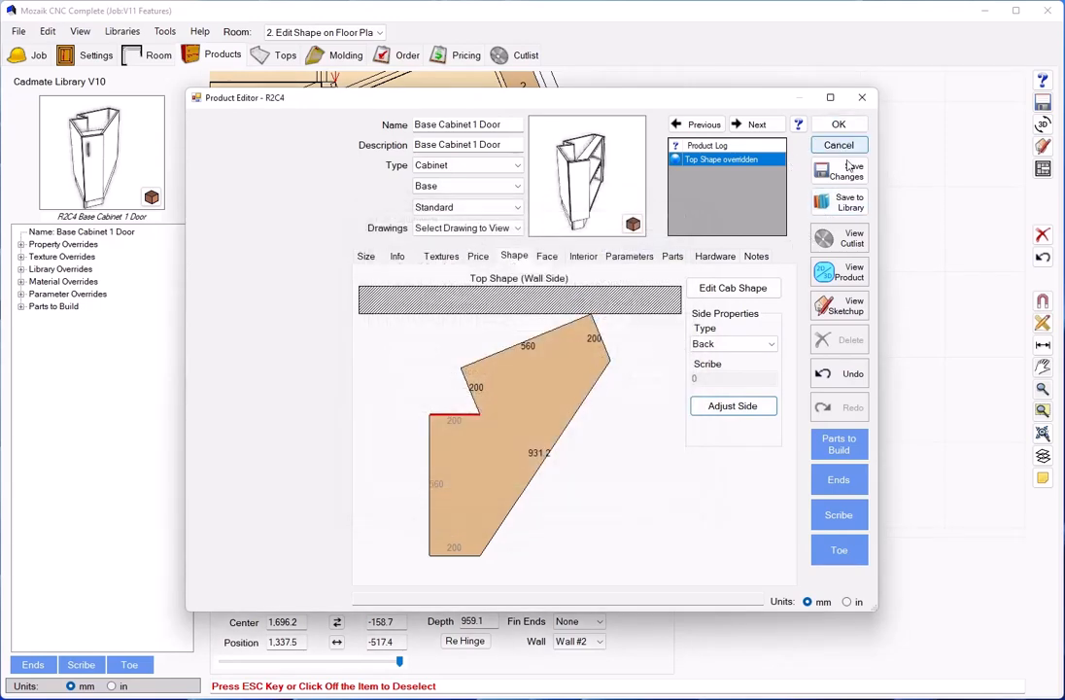
Step: Set the opening on cabinet #4's diagonal front face to a Pair of doors and accept the product changes
click(548, 255)
click(588, 436)
click(763, 314)
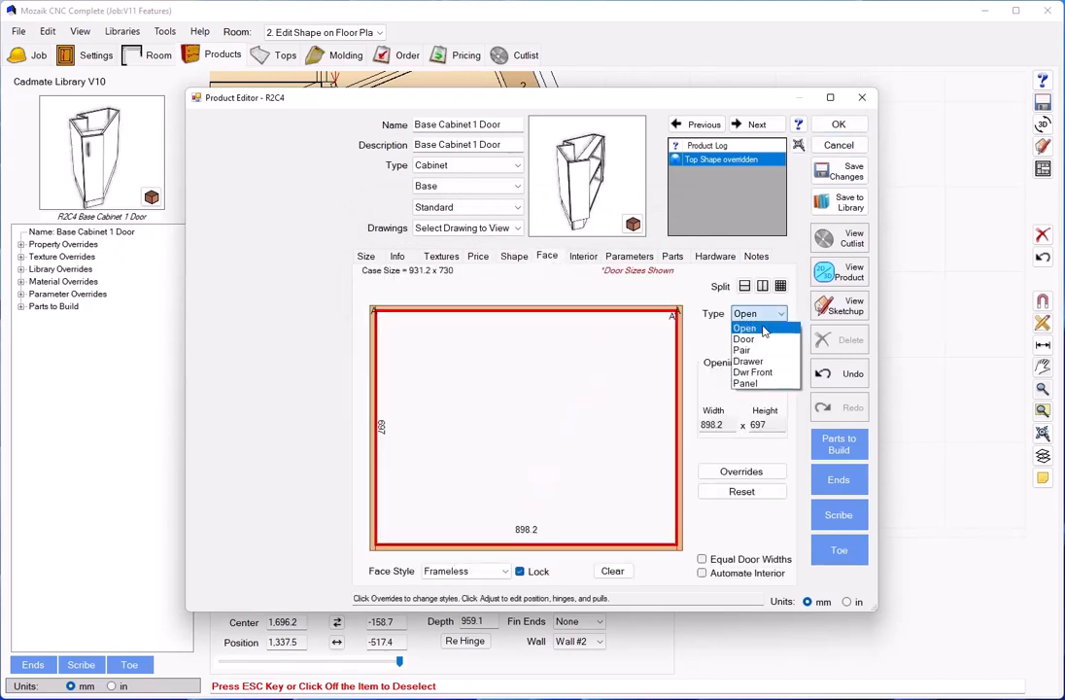
click(757, 352)
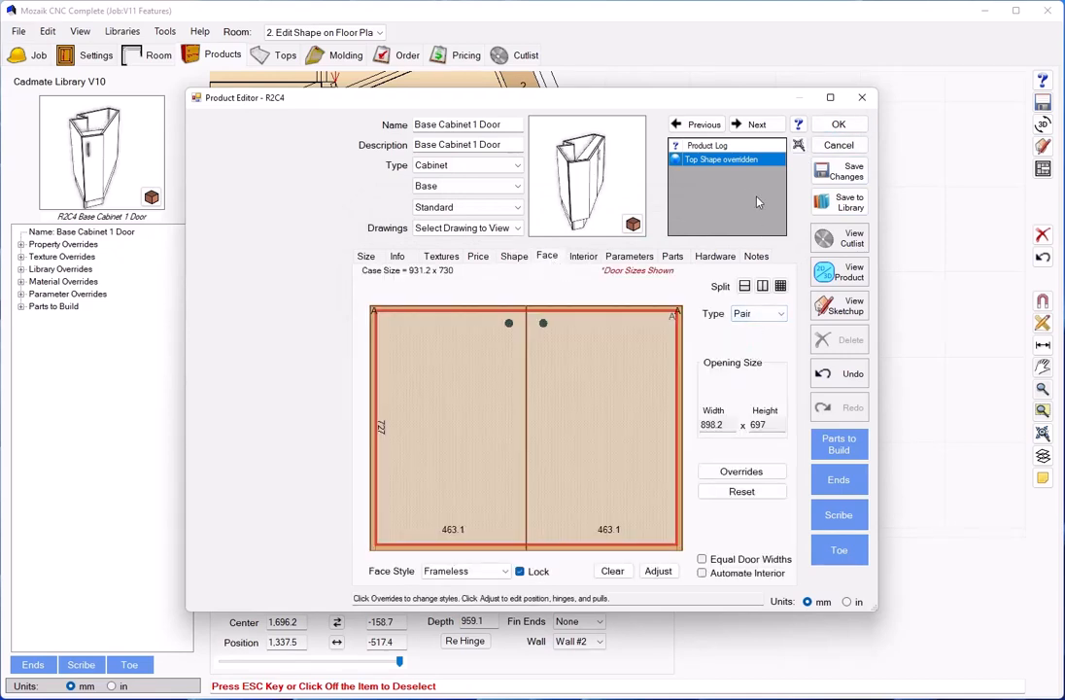
click(842, 126)
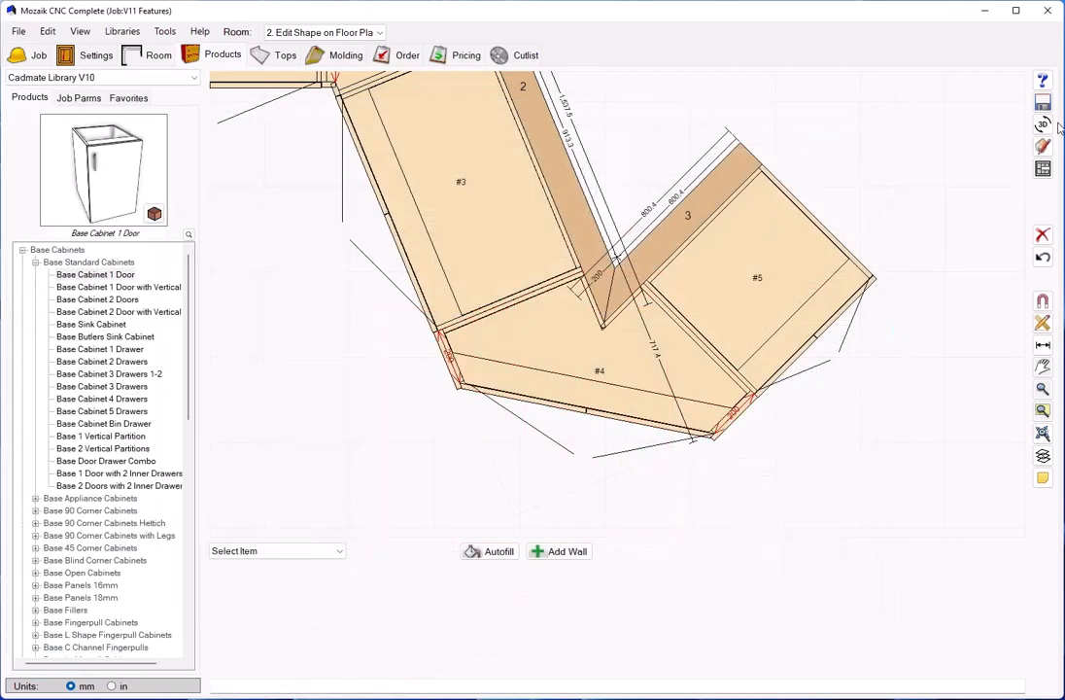
Step: Examine the outside corner cabinet and its neighbours in the 3D room view from several angles
click(1043, 124)
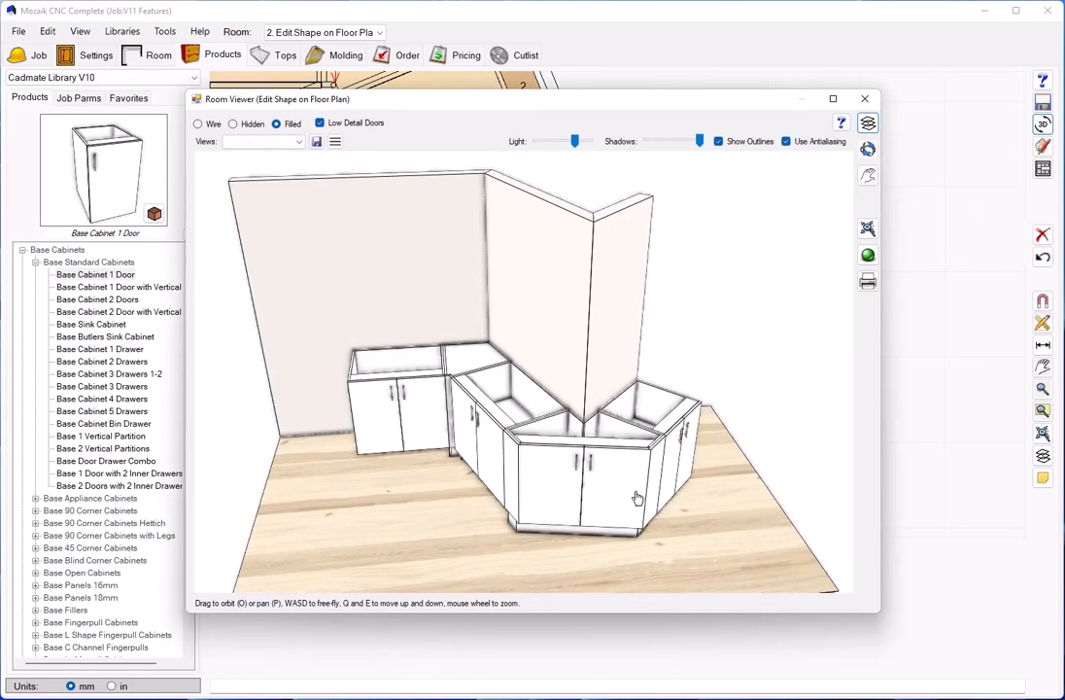
drag(591, 506, 622, 513)
scroll(627, 518, up, 3)
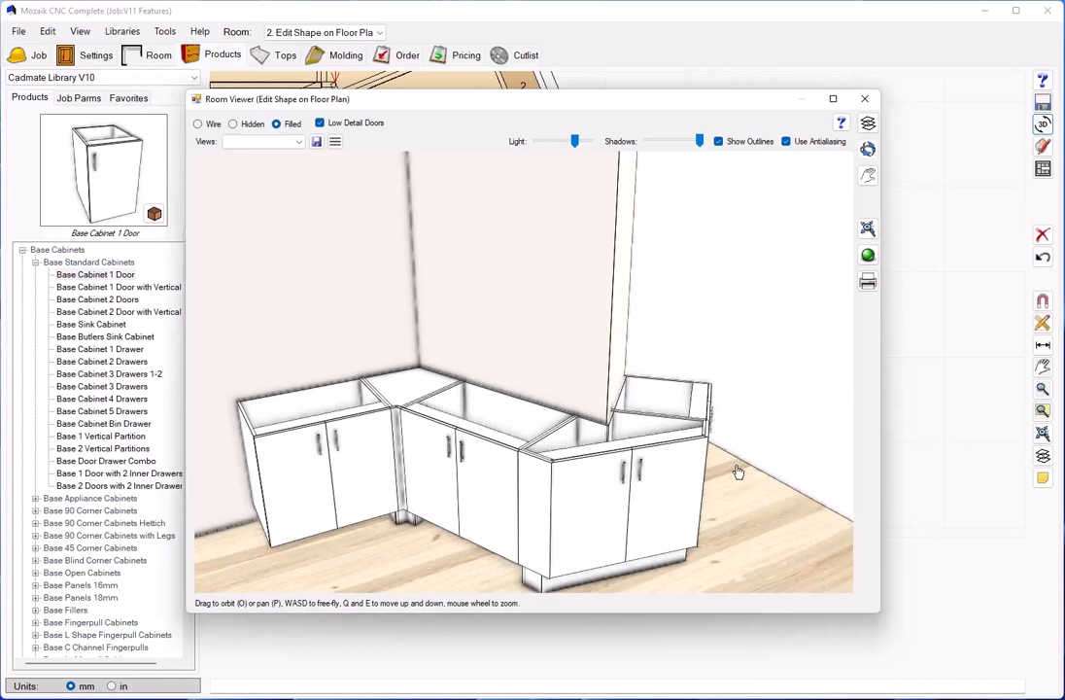
drag(741, 470, 662, 473)
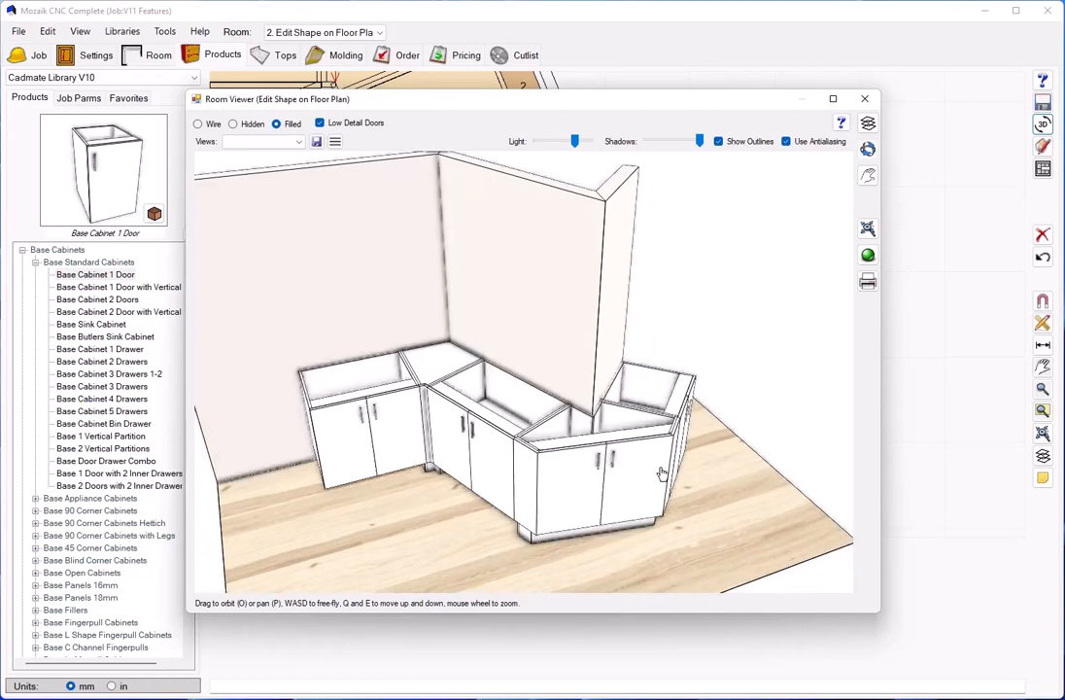